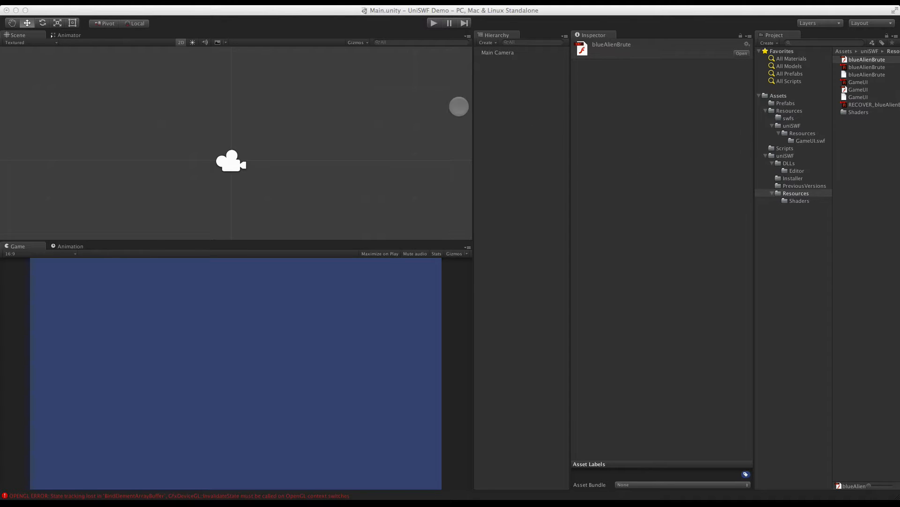
key(super+Tab)
key(super+Tab)
key(super+Tab)
key(super+Tab)
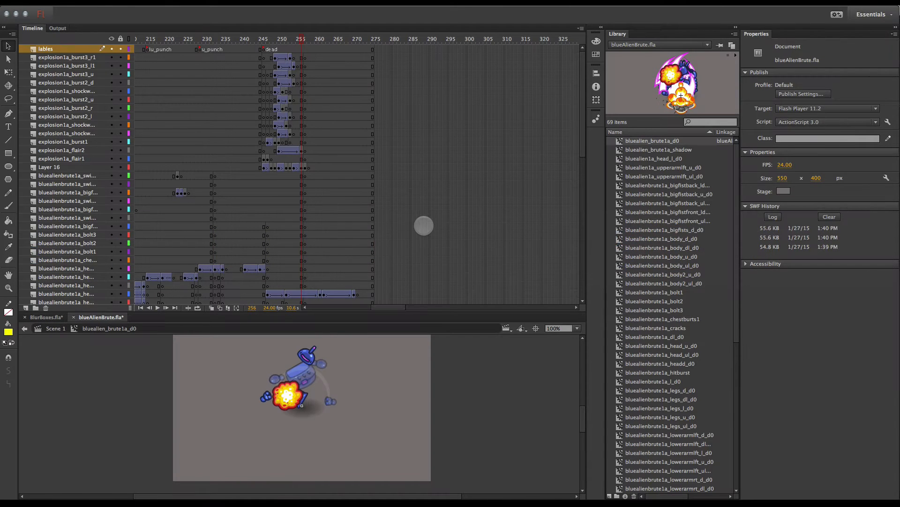
drag(276, 39, 201, 39)
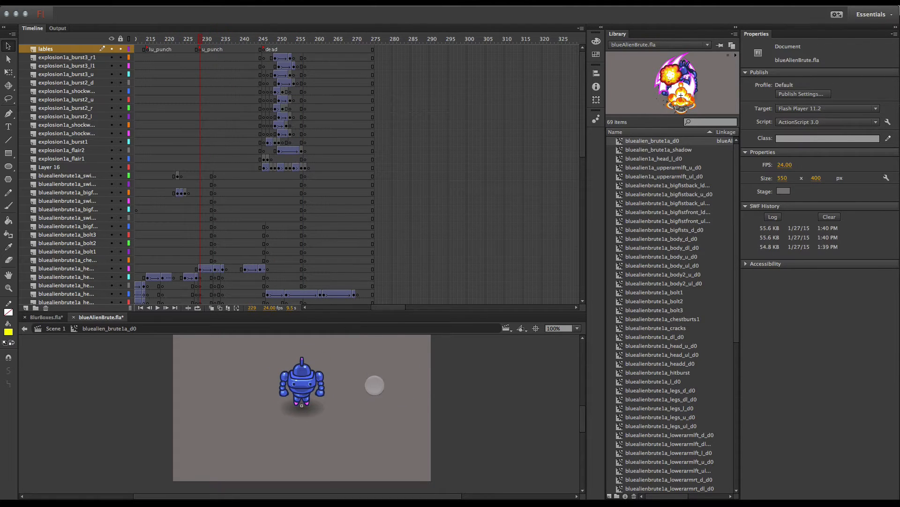
drag(378, 310, 311, 308)
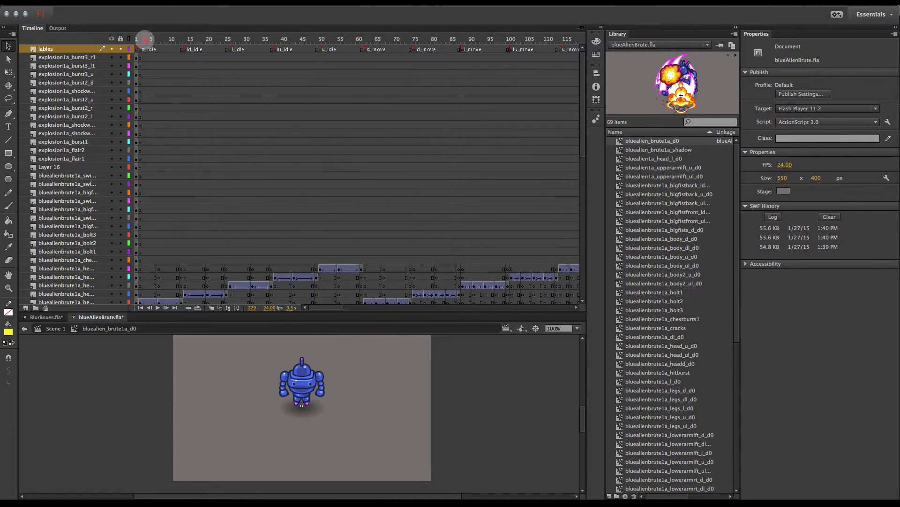
drag(145, 39, 209, 43)
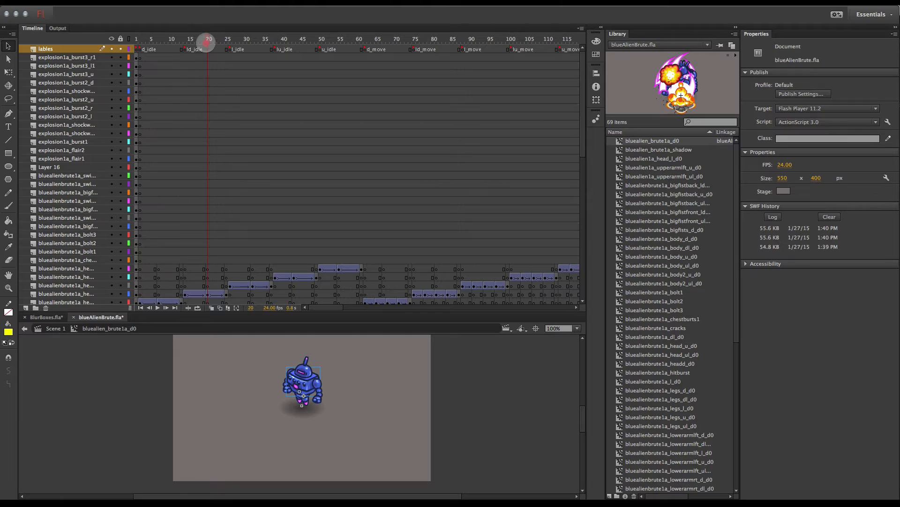
click(207, 293)
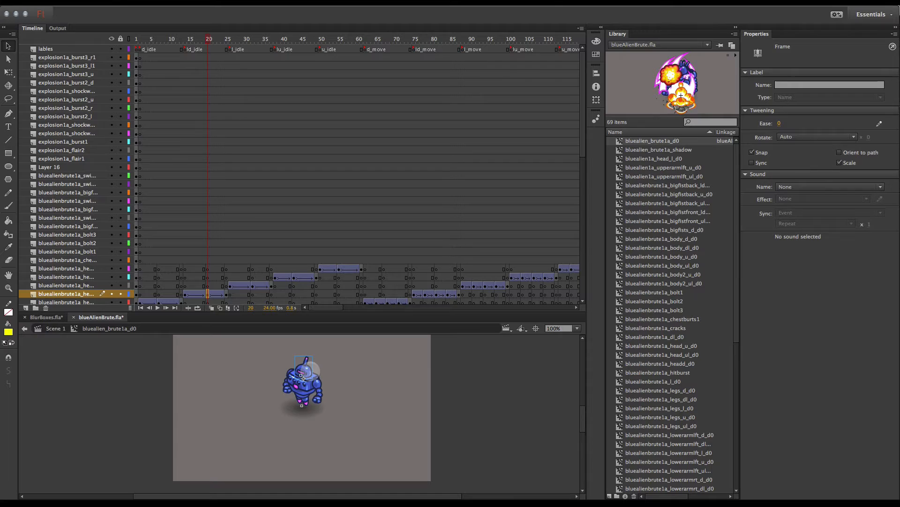
click(315, 383)
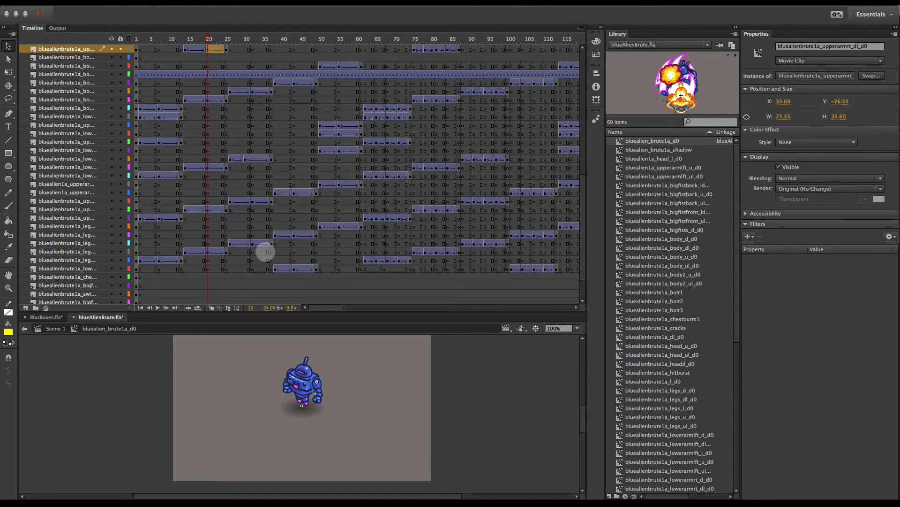
scroll(227, 123, up, 5)
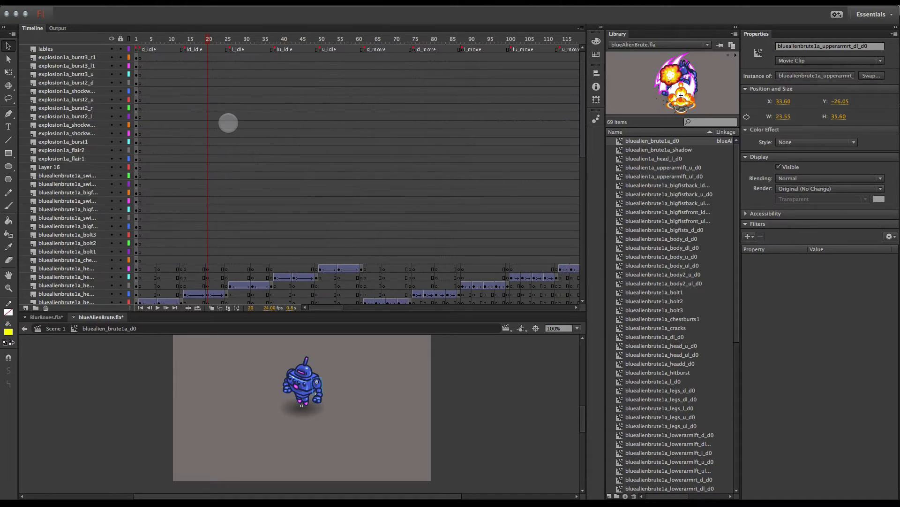
mouse_move(193, 37)
mouse_down()
mouse_move(462, 39)
mouse_move(141, 37)
mouse_up()
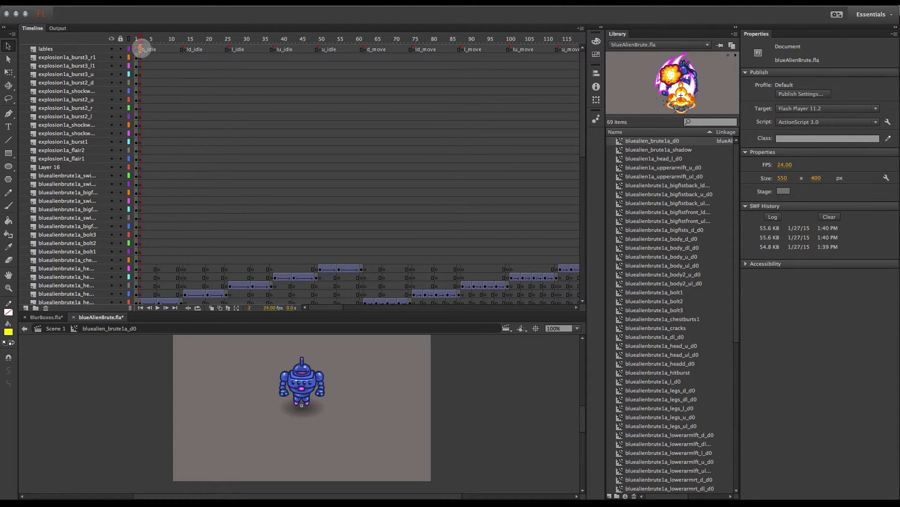
Step through the label keyframes d_idle, ld_idle, l_idle, lu_idle, u_idle and d_move on the labels layer.
click(144, 48)
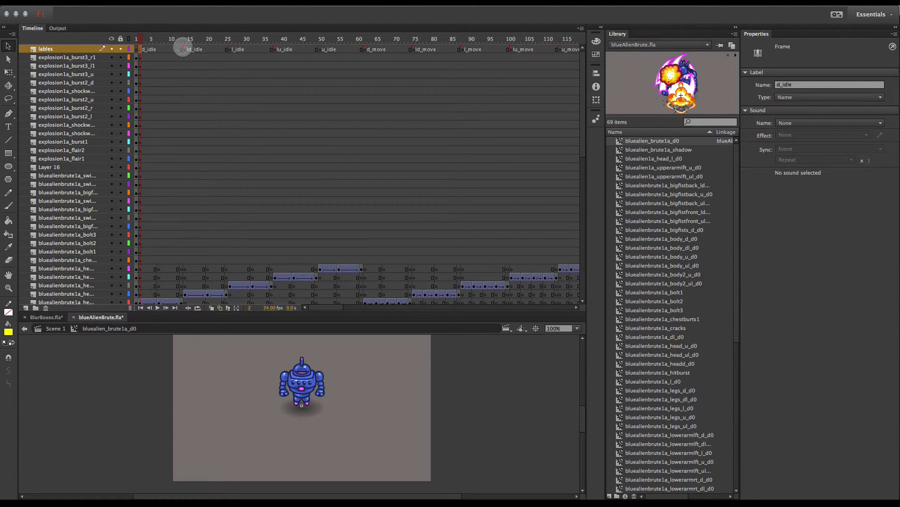
click(184, 49)
click(230, 51)
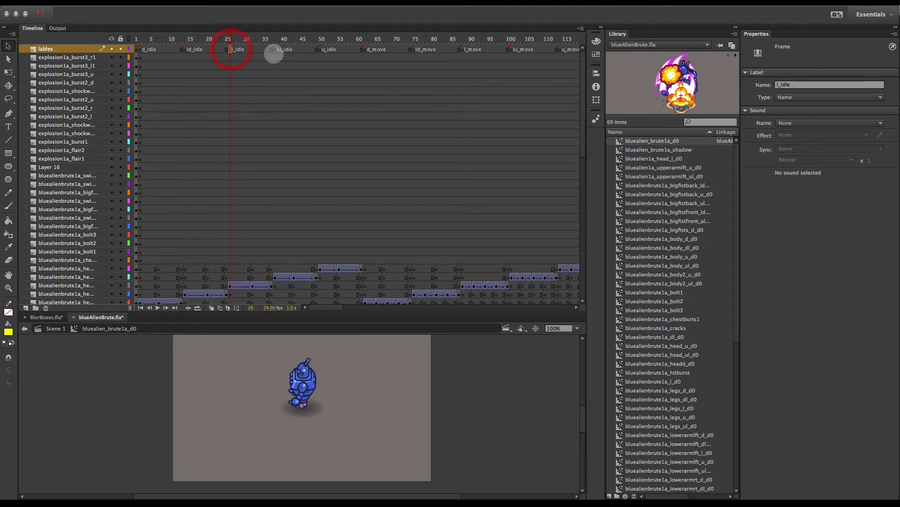
click(275, 50)
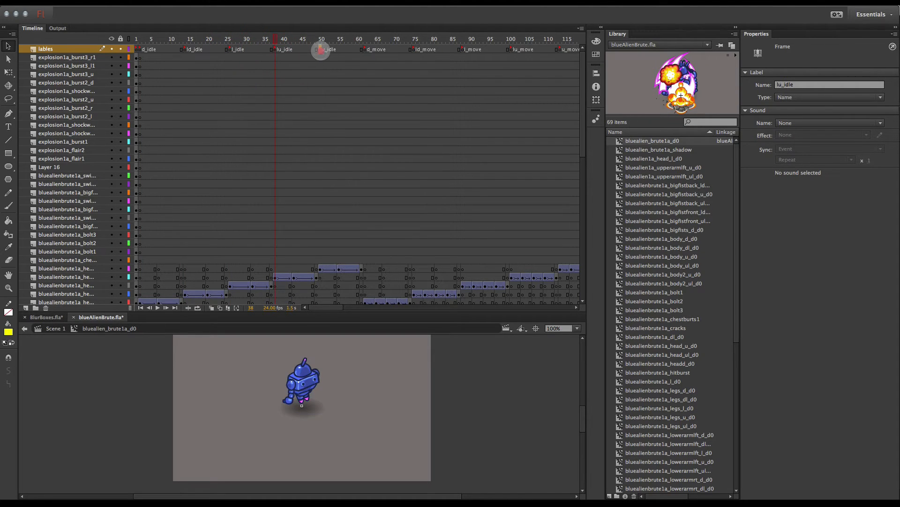
click(321, 51)
click(364, 50)
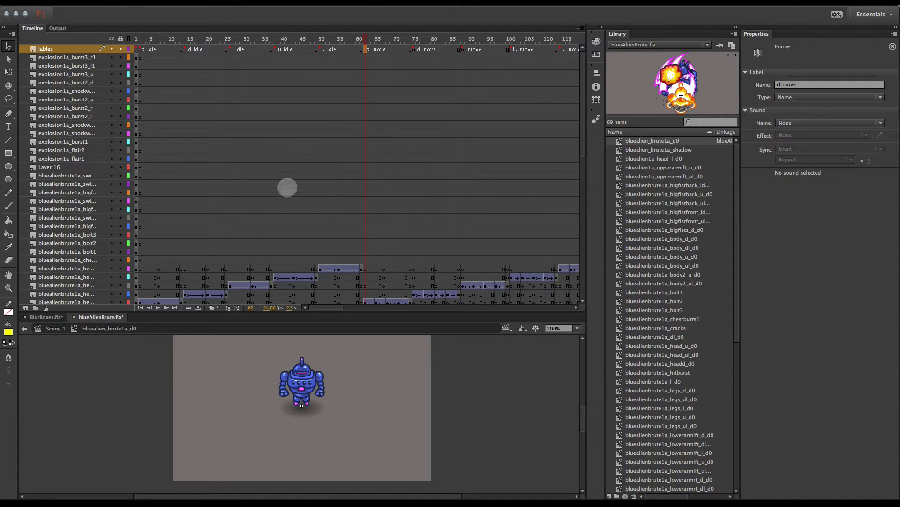
Return to Scene 1 with the brute movie clip and scrub back into its move section.
click(58, 329)
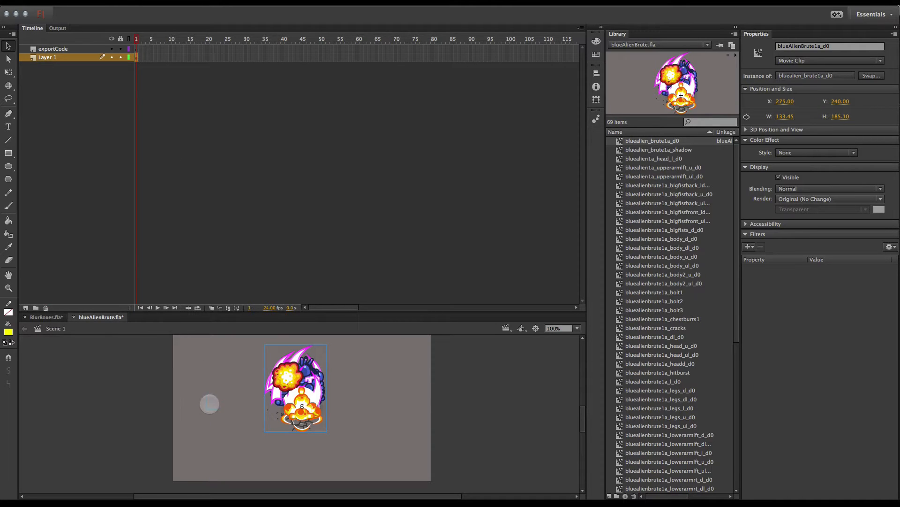
click(354, 399)
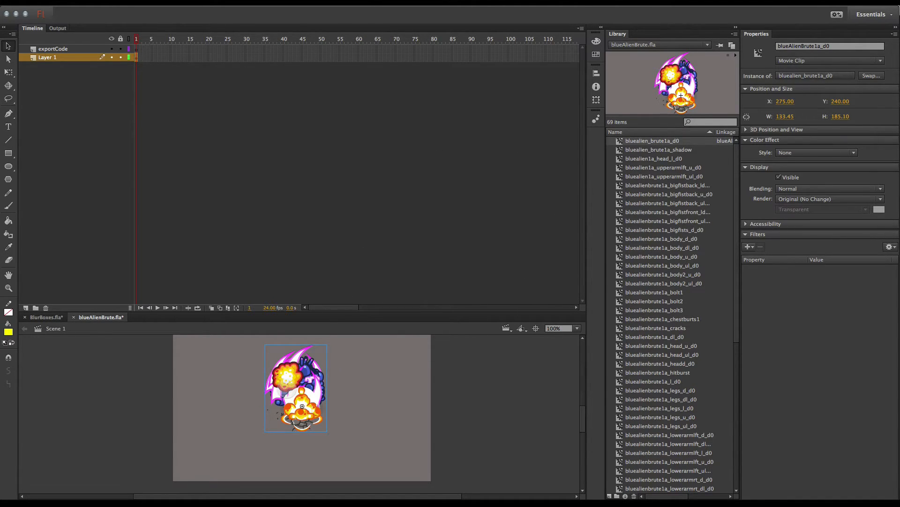
Re-enter the robot symbol, scrub its frames, and bring up its Library symbol properties.
double_click(287, 389)
drag(151, 40, 443, 39)
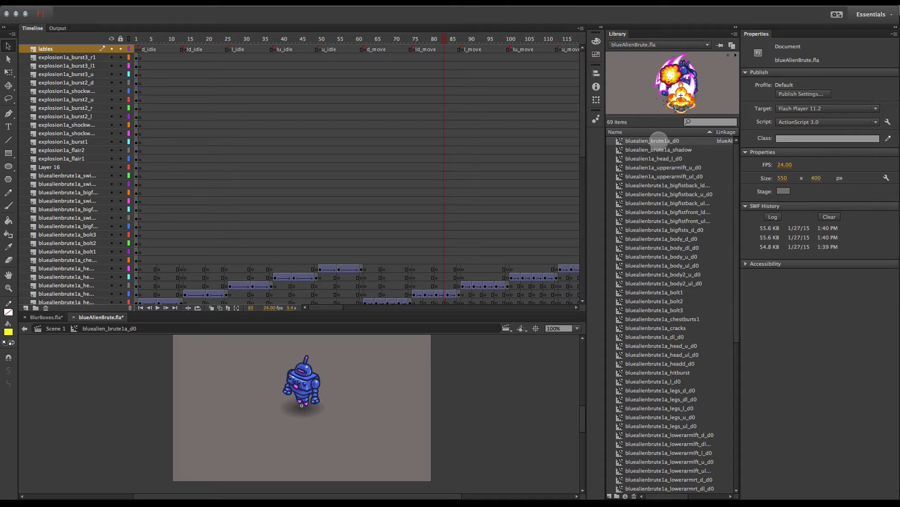
right_click(653, 141)
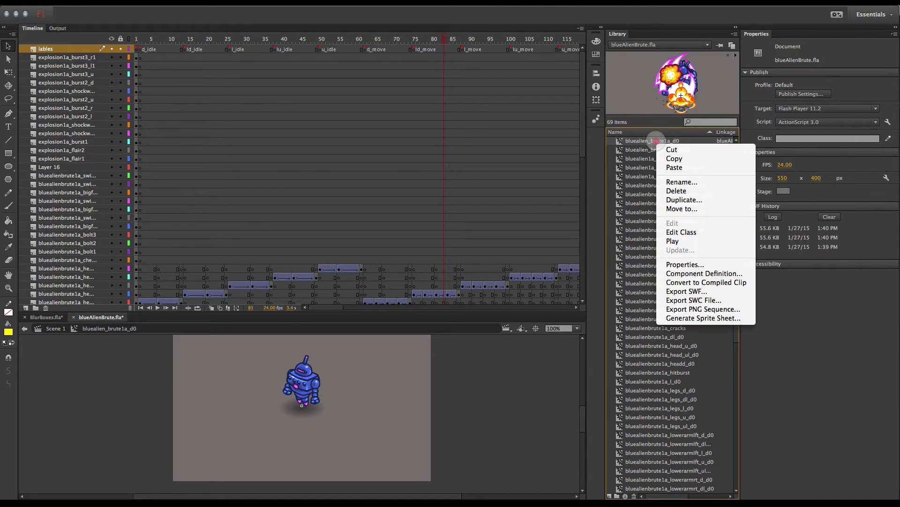
click(643, 140)
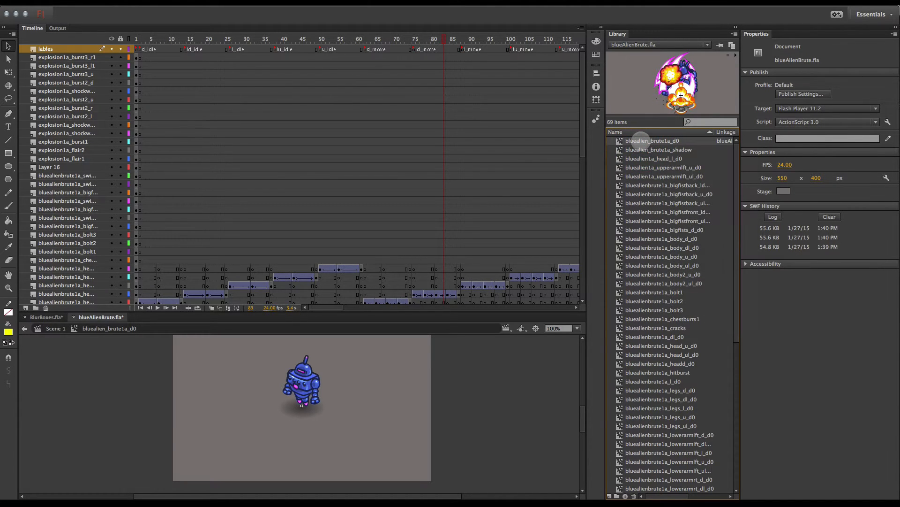
right_click(640, 140)
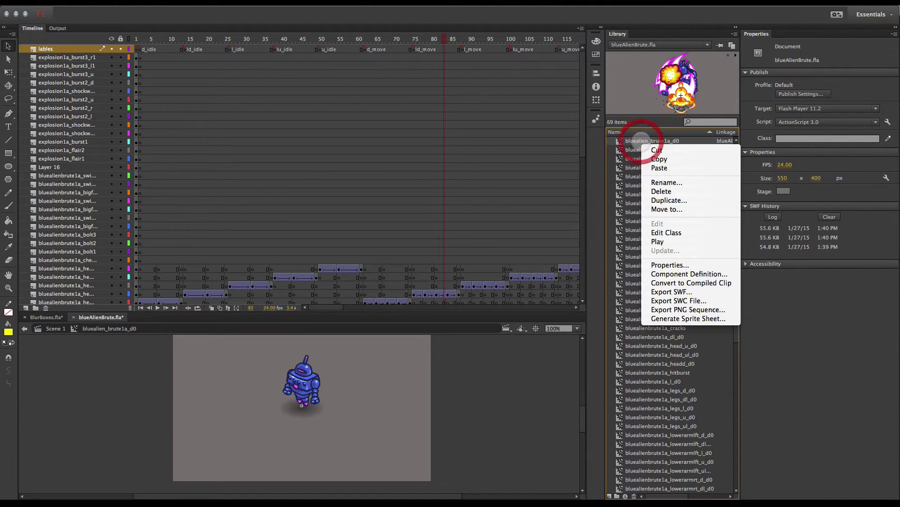
click(664, 265)
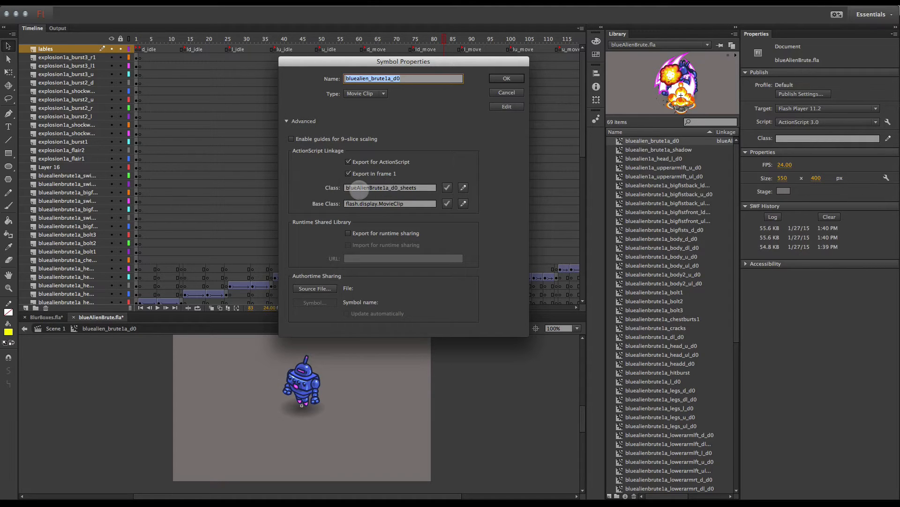
Review the export class blueAlienBrute1a_d0_sheets, highlighting the _sheets suffix, and leave it unchanged.
click(420, 187)
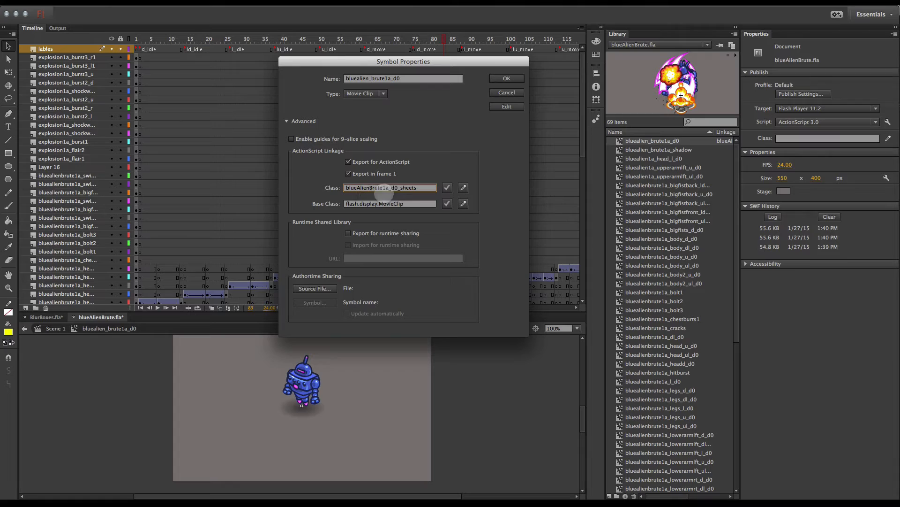
drag(392, 188, 417, 188)
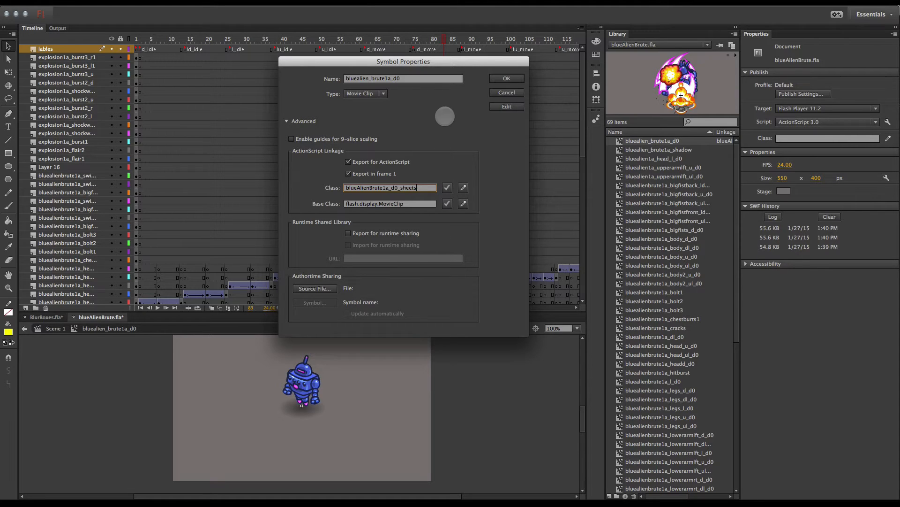
key(Return)
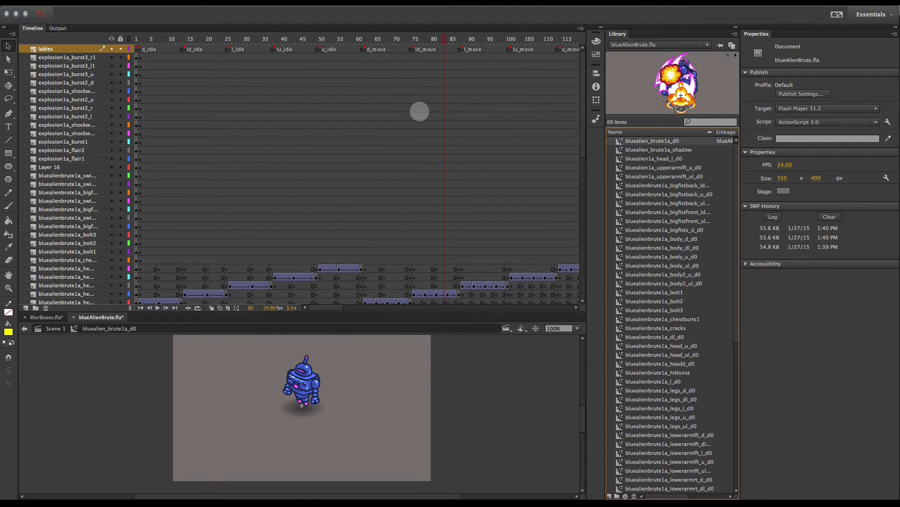
Test-play blueAlienBrute.swf, close the preview and switch back to Unity.
key(ctrl+Return)
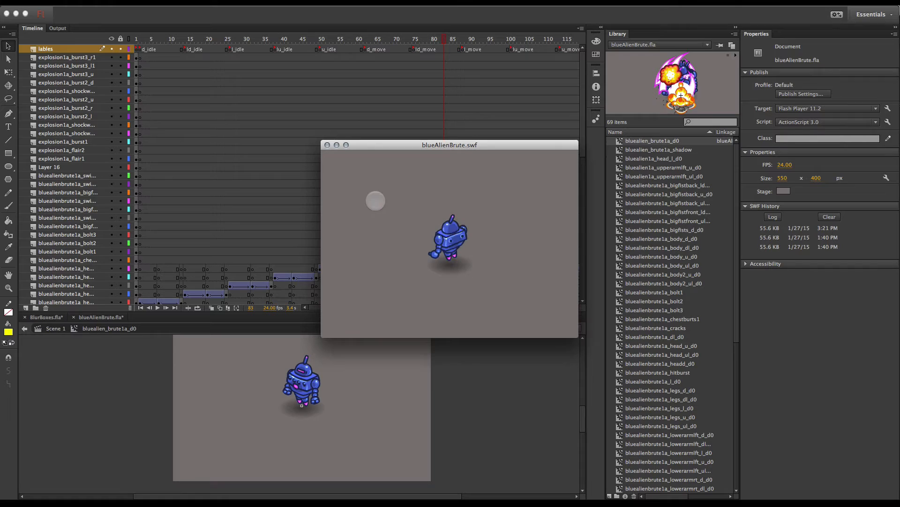
click(328, 145)
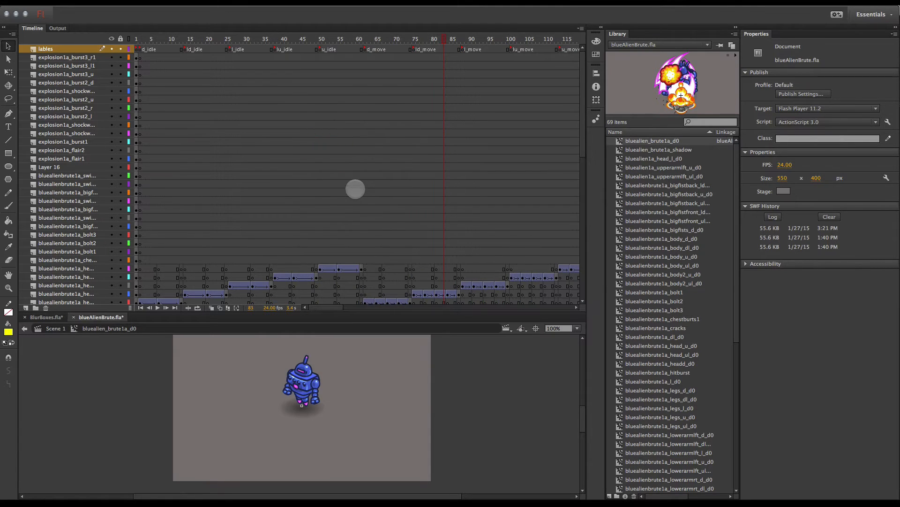
key(super+Tab)
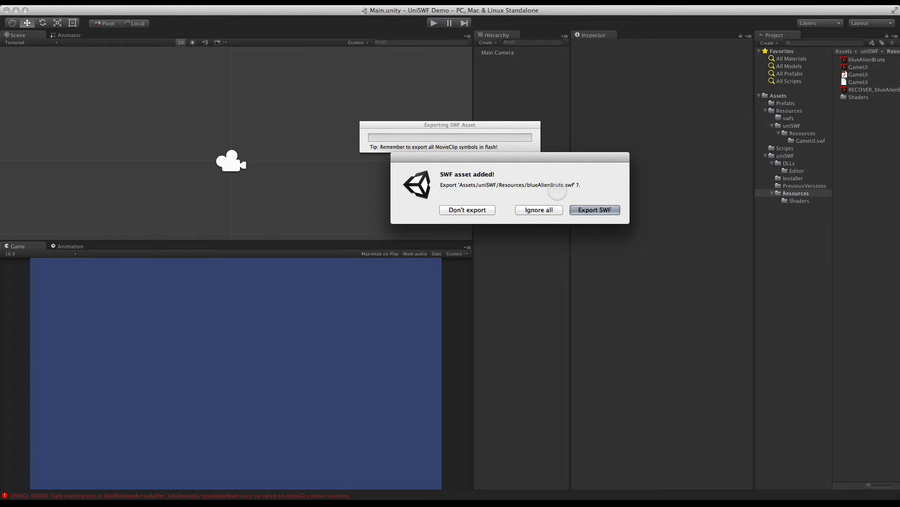
Accept the blueAlienBrute.swf export and preview its 512x512 swf_Tex0 atlas enlarged in Resources.
click(595, 209)
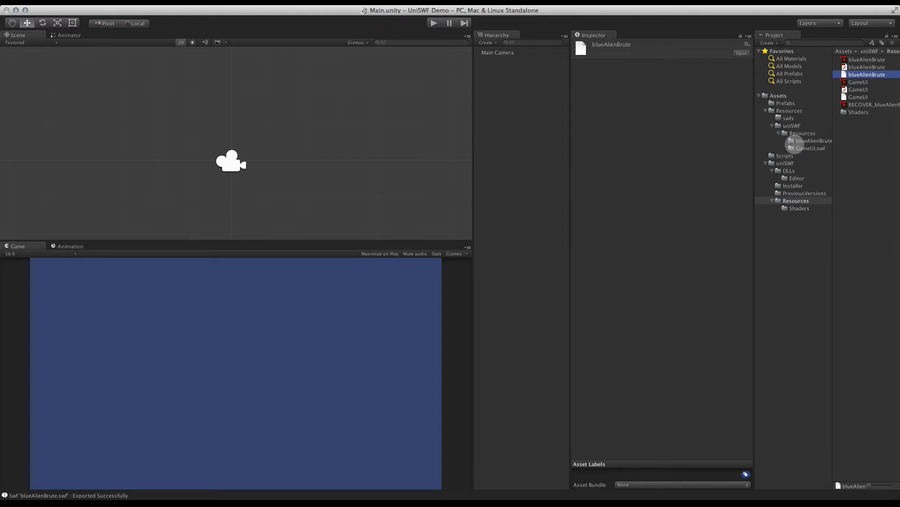
click(800, 140)
click(872, 67)
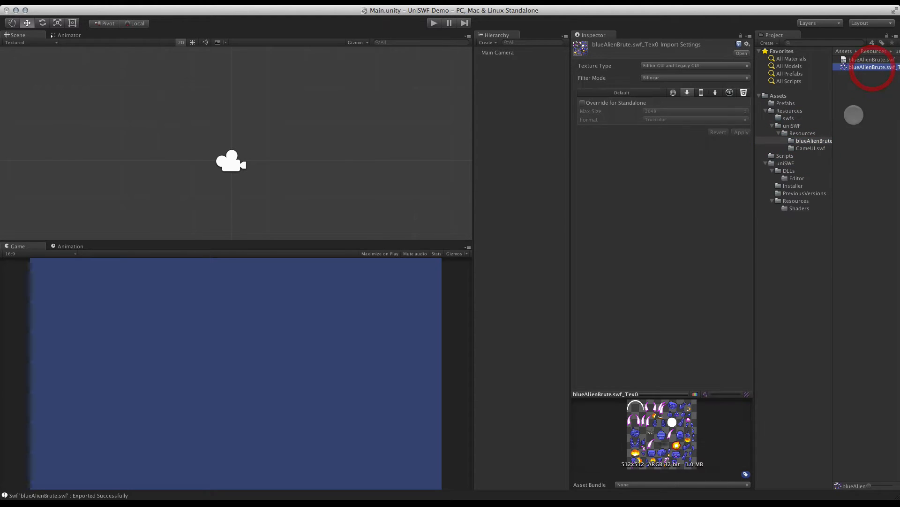
drag(680, 392, 679, 293)
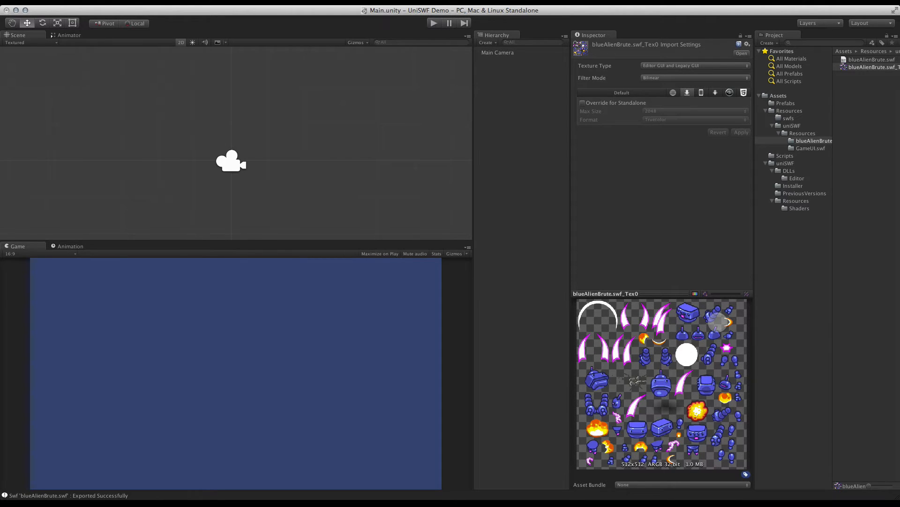
mouse_move(675, 294)
mouse_down()
mouse_move(685, 353)
mouse_move(672, 310)
mouse_up()
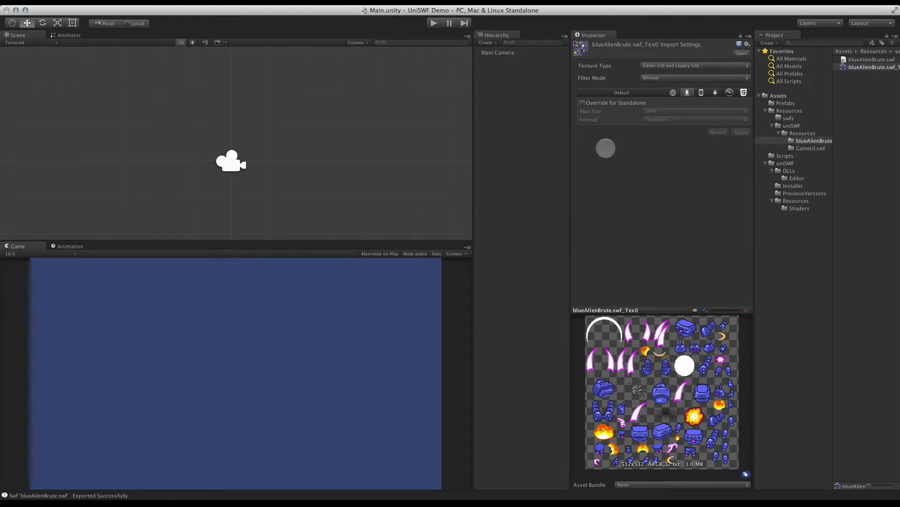
Create an empty GameObject in the Hierarchy and name it Robot.
click(525, 100)
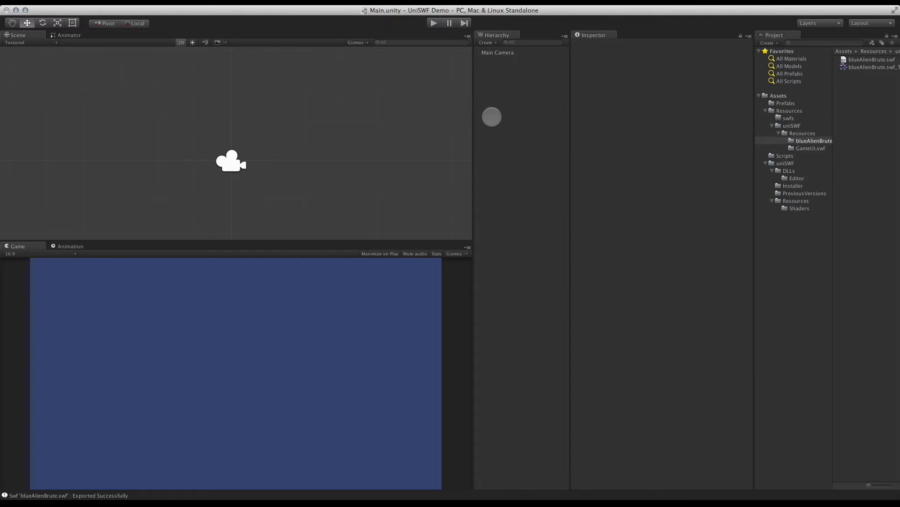
right_click(495, 81)
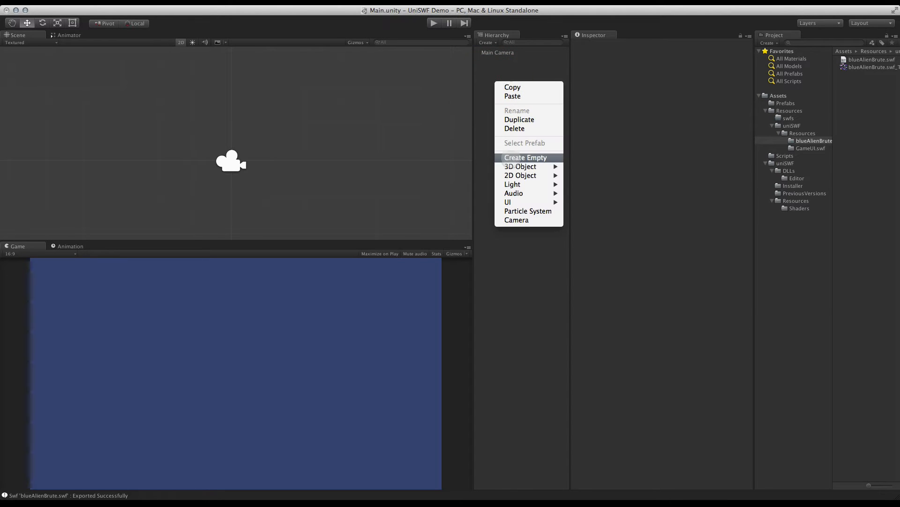
click(511, 158)
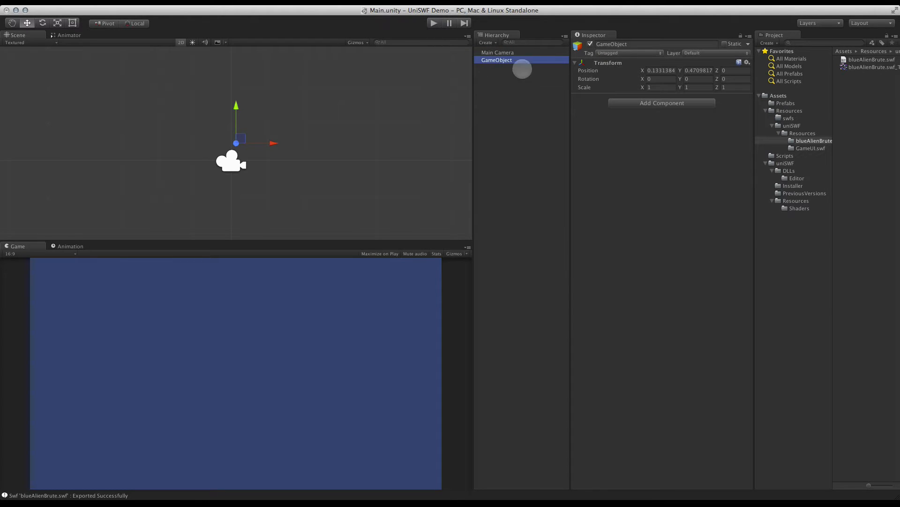
click(613, 42)
text(Robot)
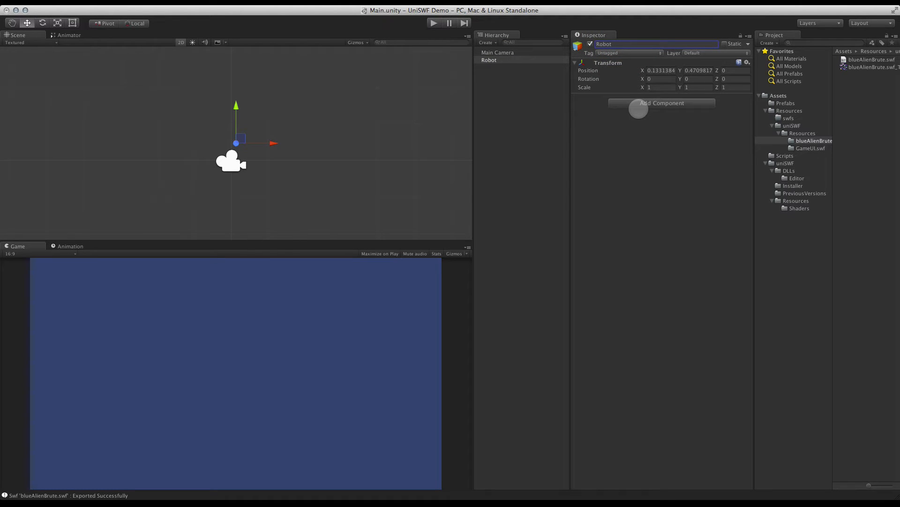
Add a uniSWF MovieClipBehaviour component to Robot.
click(654, 102)
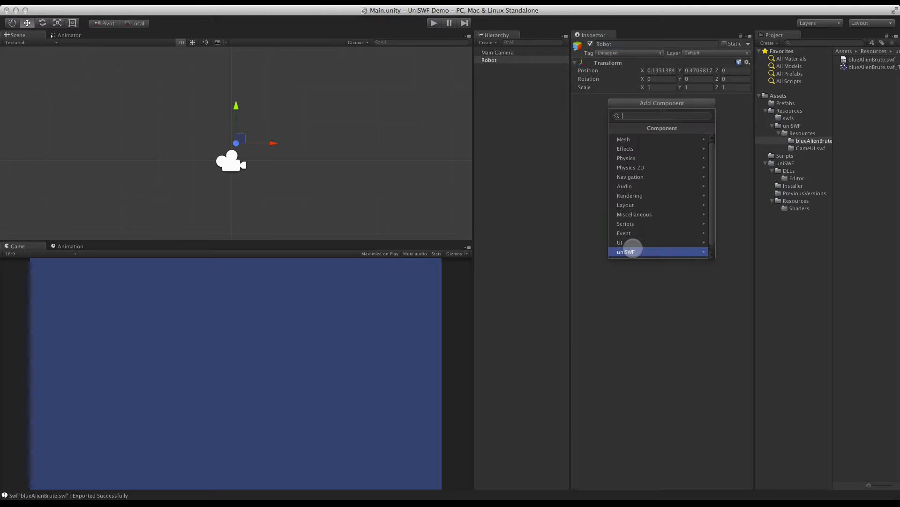
click(638, 252)
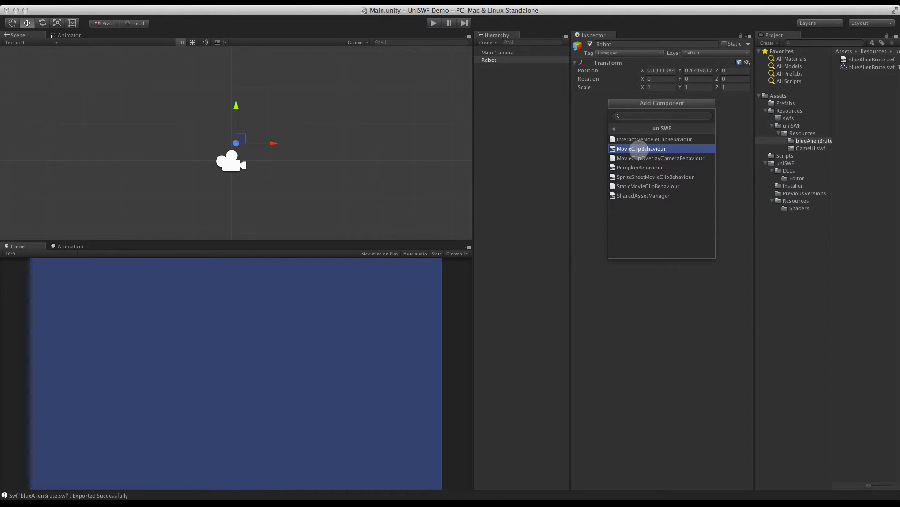
click(642, 149)
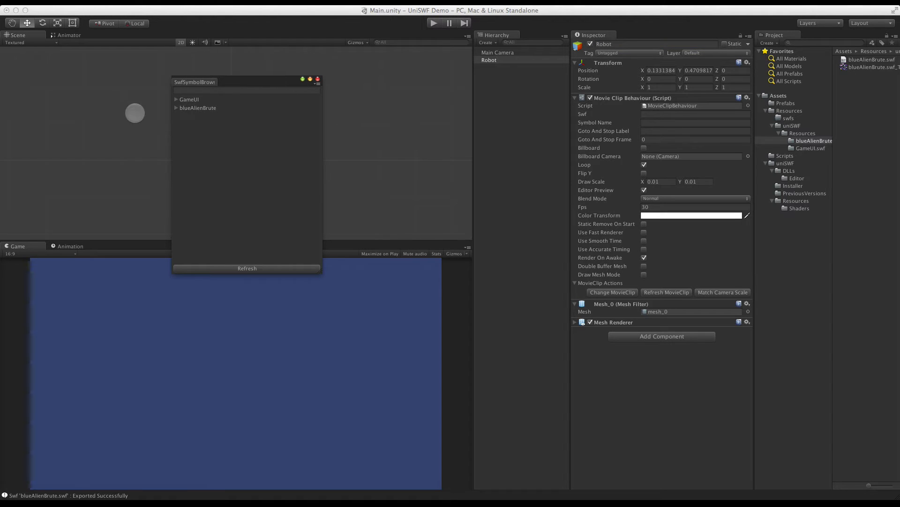
Assign the blueAlienBrute1a_d0_sheets symbol from blueAlienBrute to Robot's Movie Clip Behaviour.
click(176, 109)
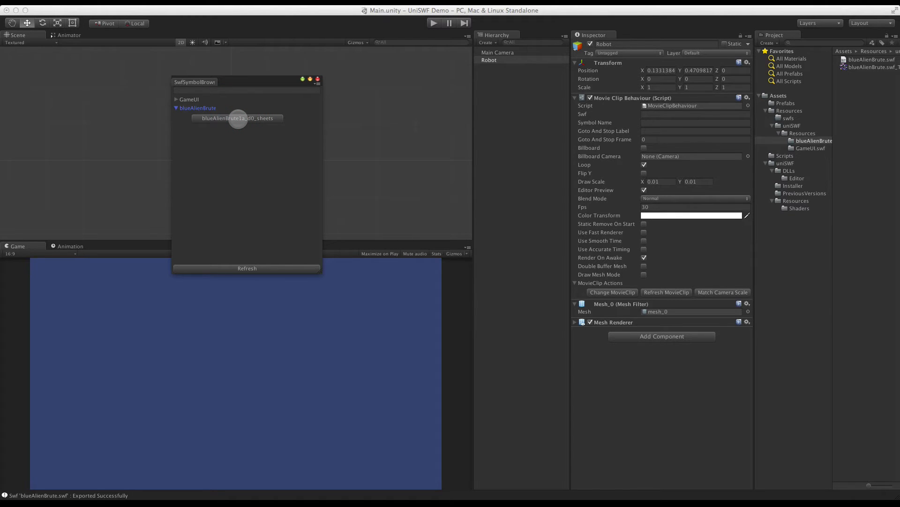
click(239, 119)
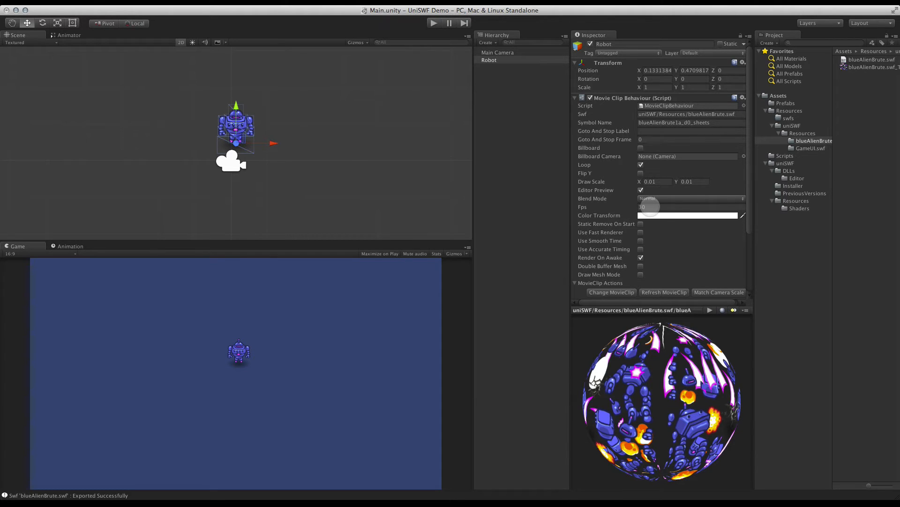
key(super+Tab)
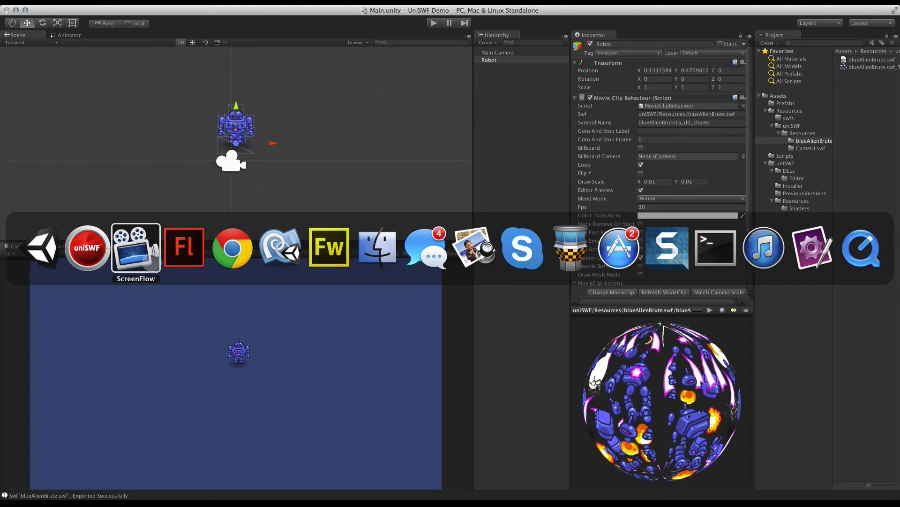
key(super+Tab)
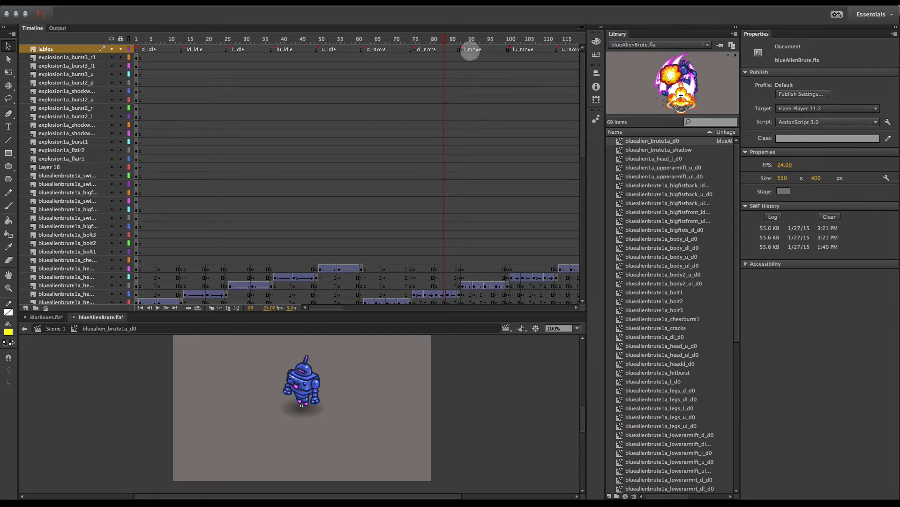
key(super+Tab)
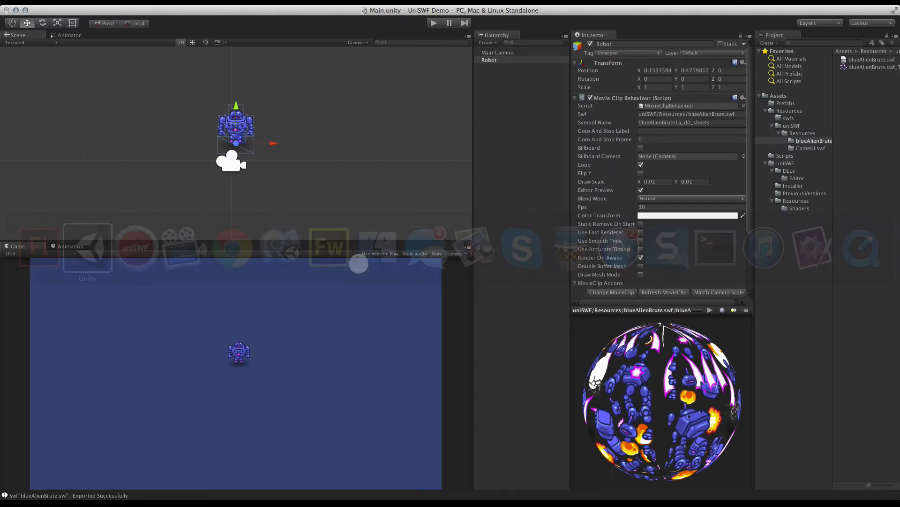
Change the Movie Clip Behaviour Fps from 30 to 24 and reselect Robot.
click(642, 206)
text(24)
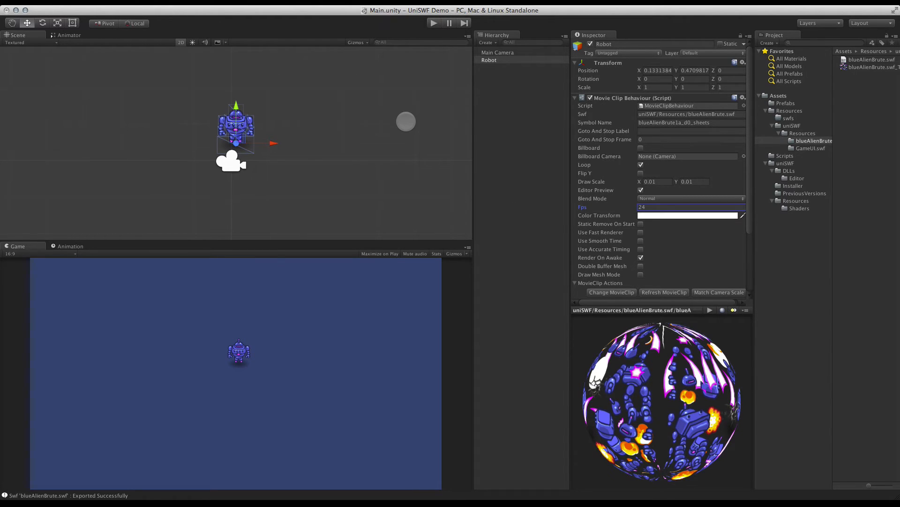
click(502, 210)
click(517, 60)
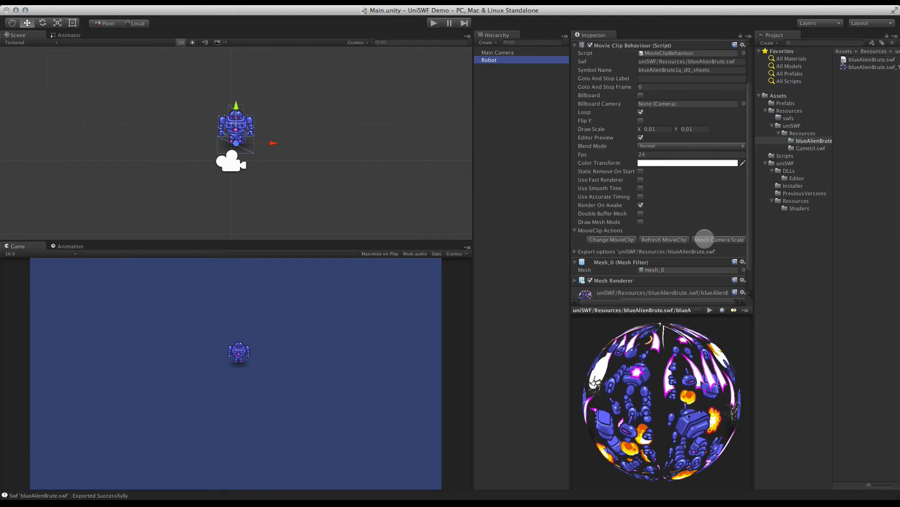
scroll(704, 239, down, 2)
mouse_move(672, 379)
mouse_down()
mouse_move(639, 400)
mouse_move(699, 375)
mouse_move(638, 381)
mouse_move(655, 401)
mouse_up()
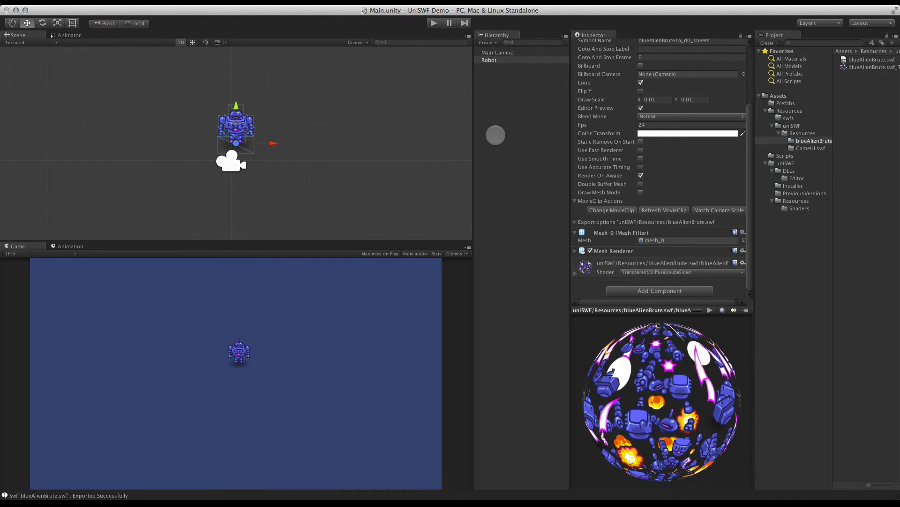
scroll(635, 92, up, 5)
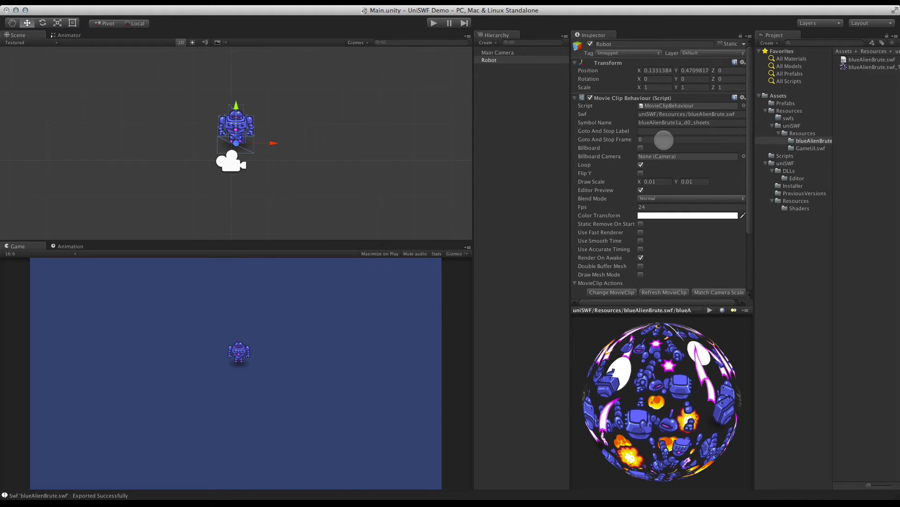
Preview Robot at Goto And Stop Label ld_idle, clear the label again, and enter play mode to watch it animate.
click(646, 132)
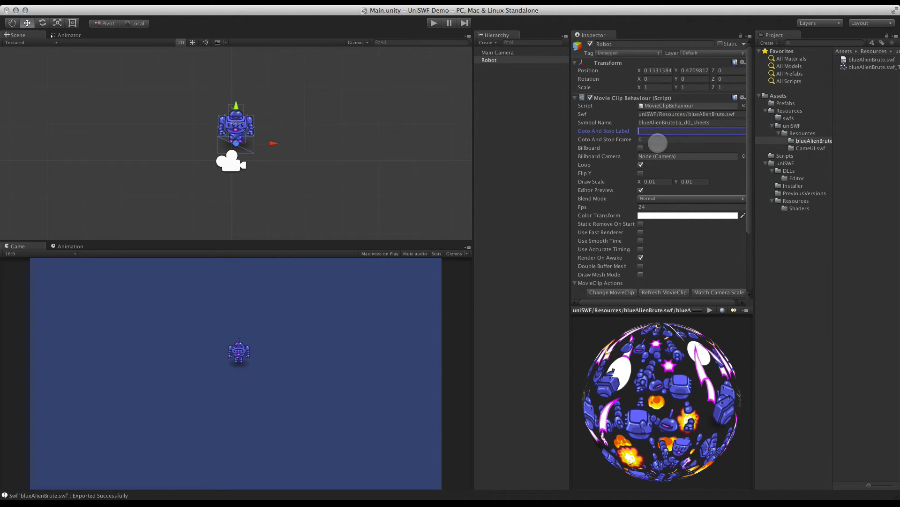
text(ki)
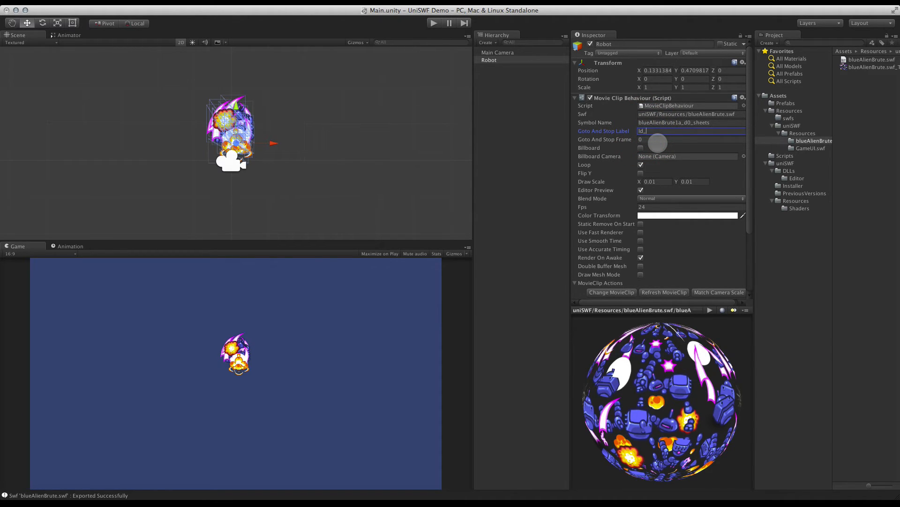
text(e)
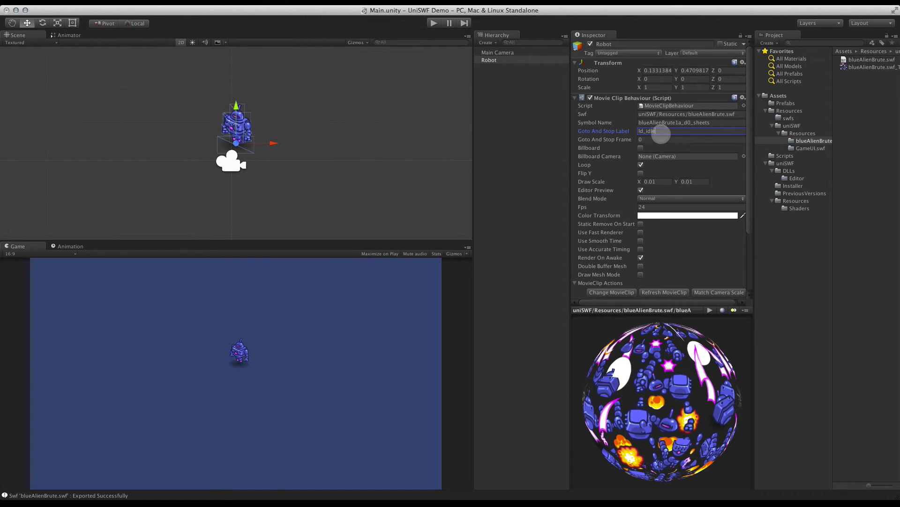
click(636, 131)
key(BackSpace)
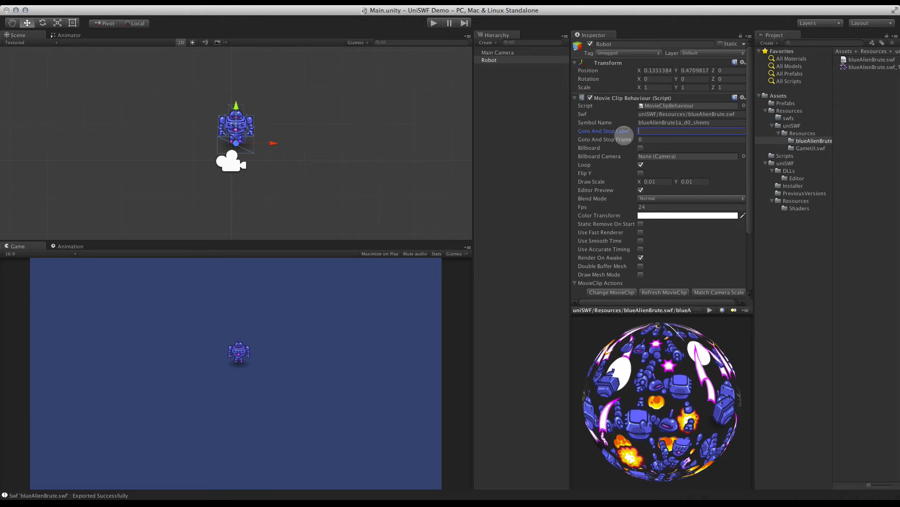
click(434, 23)
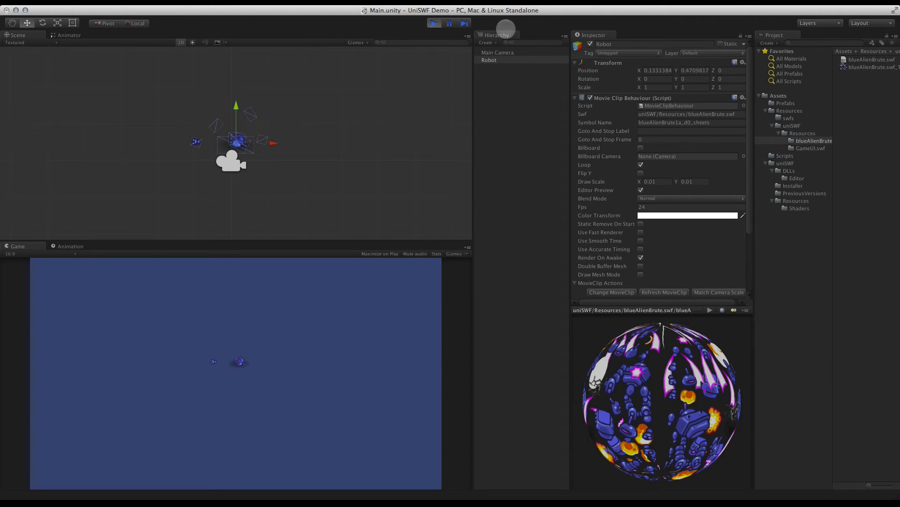
click(449, 24)
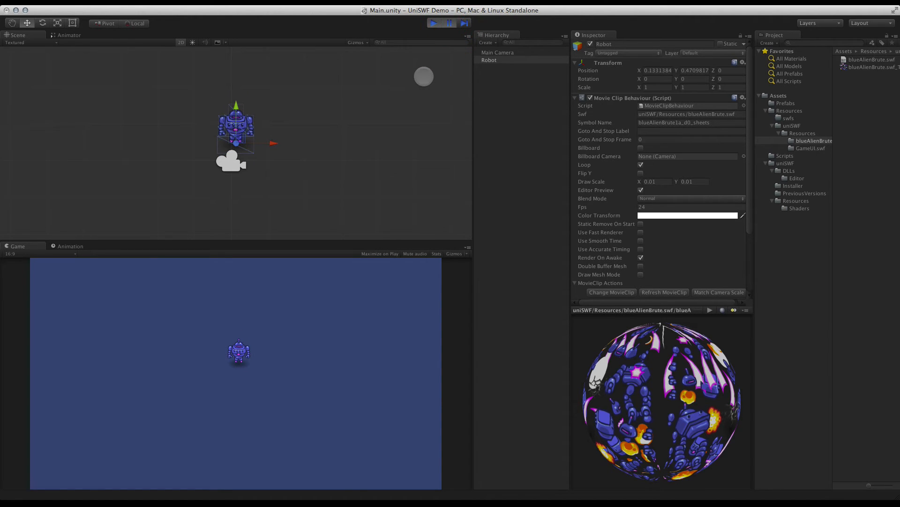
click(433, 23)
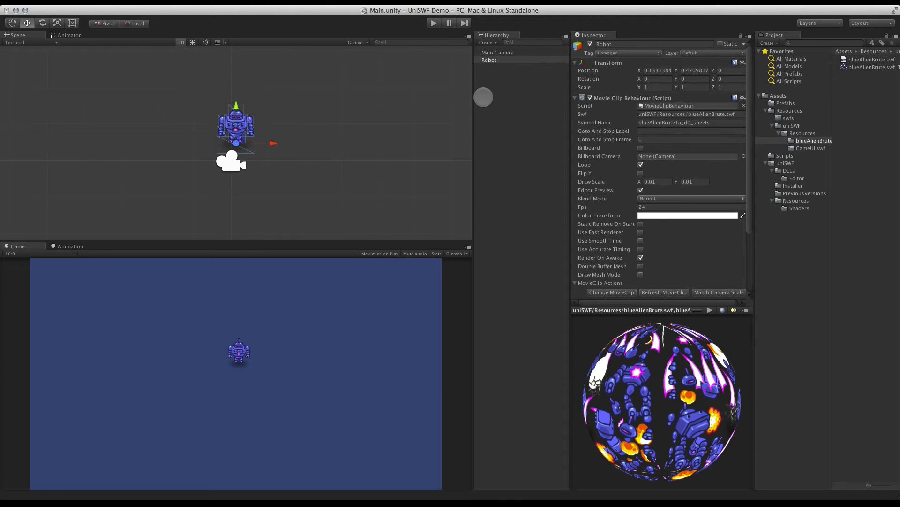
key(super+Tab)
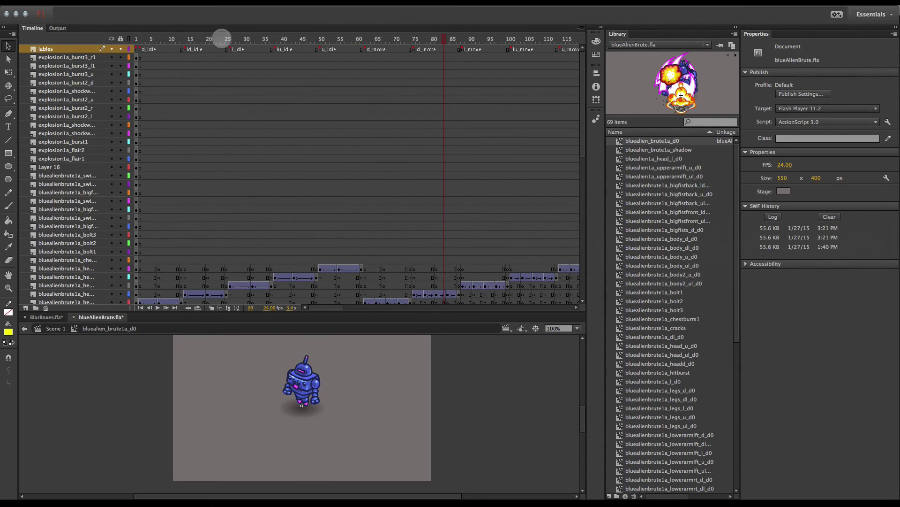
drag(222, 39, 471, 39)
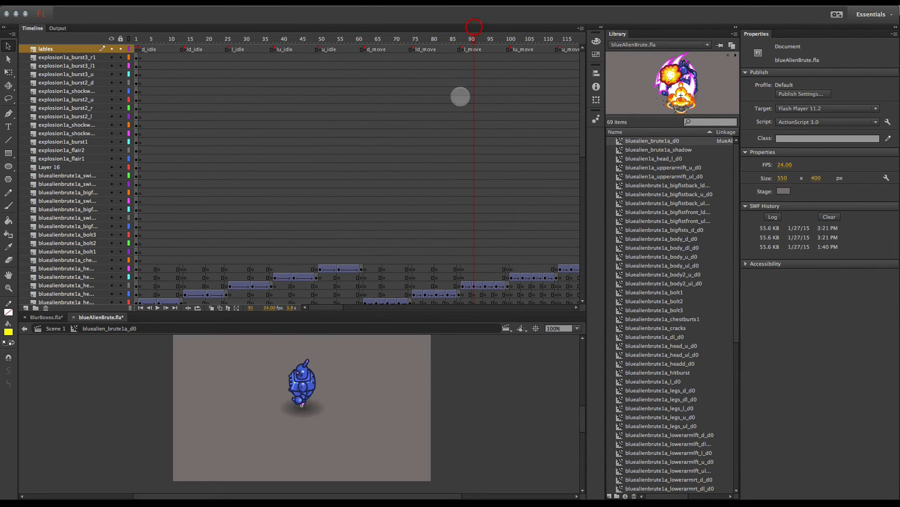
key(super+Tab)
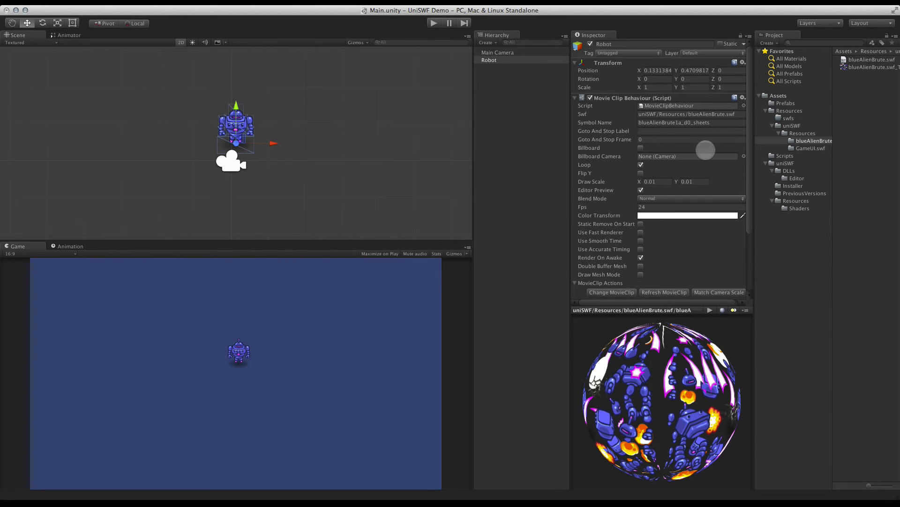
scroll(732, 176, down, 5)
drag(755, 191, 755, 120)
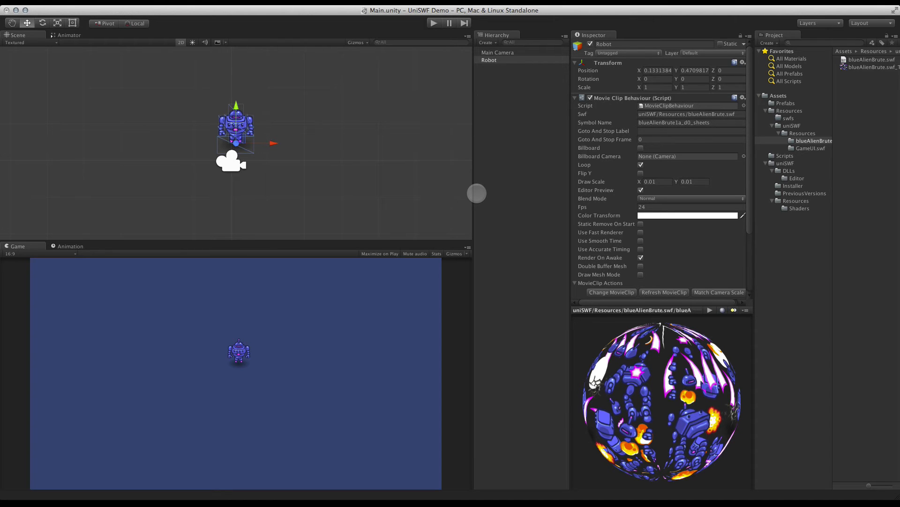
Expose Robot's Mesh Filter and Mesh Renderer components and show the Scripts folder with the Robot script.
drag(666, 310, 681, 402)
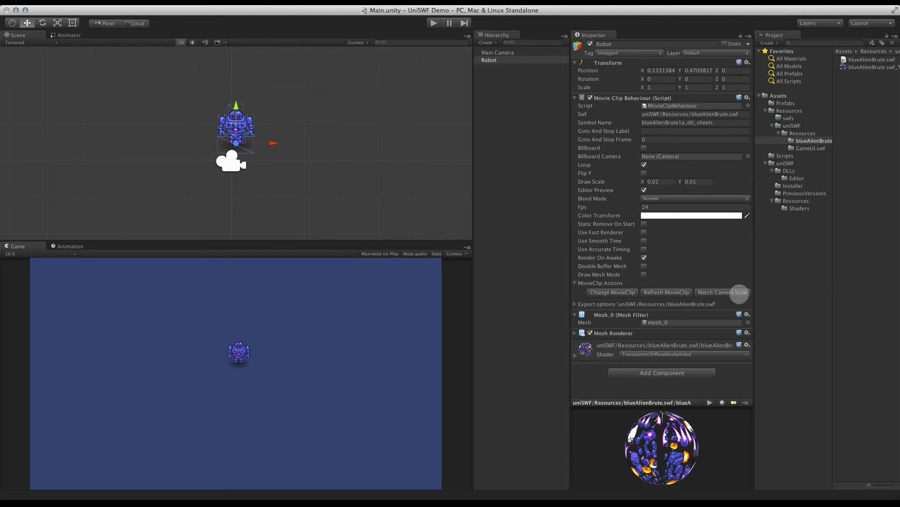
click(795, 155)
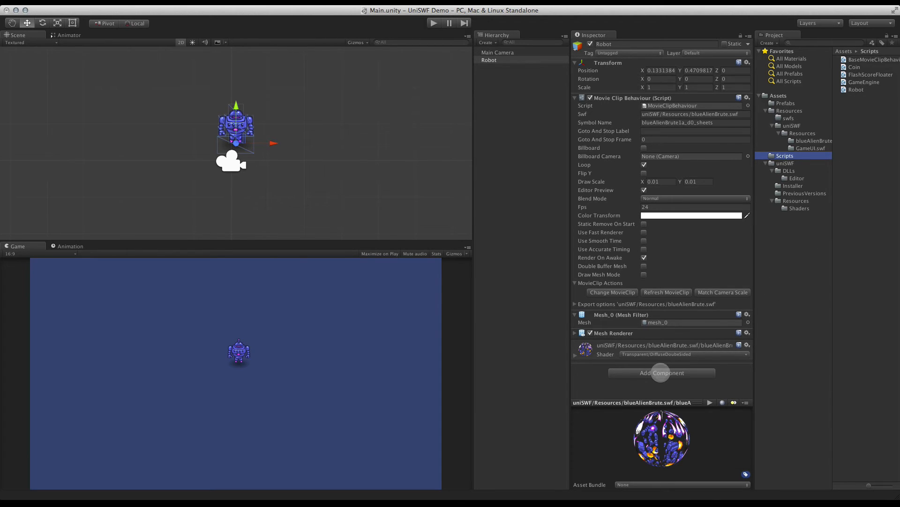
Add the Robot script component to the Robot GameObject.
click(662, 373)
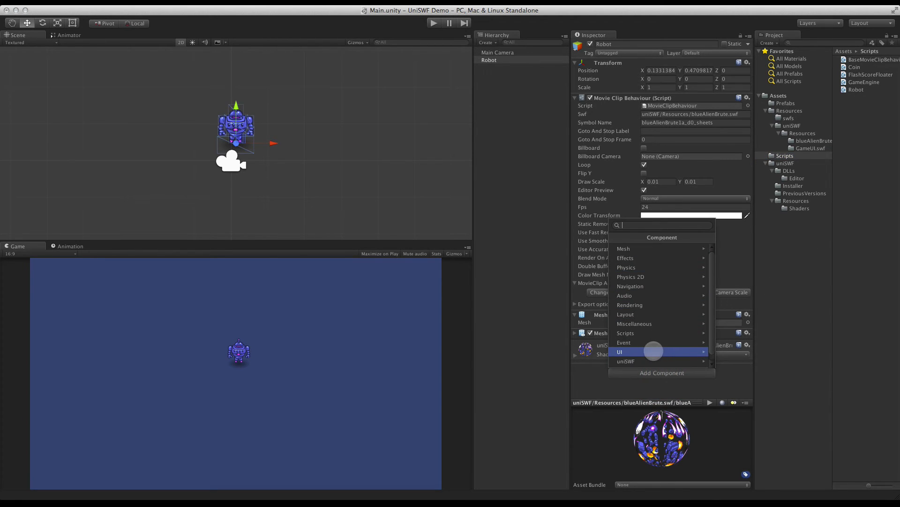
click(651, 335)
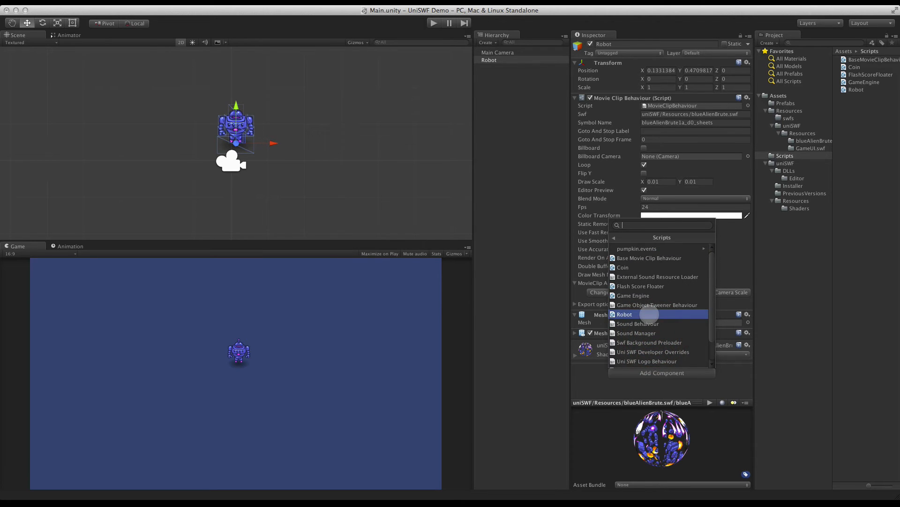
click(648, 314)
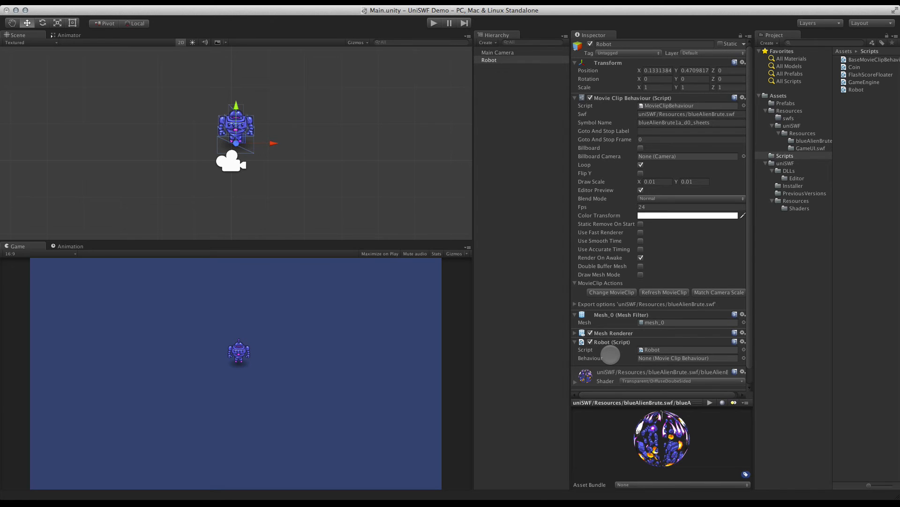
Run the game to test the robot, then stop it and return to editing.
click(432, 22)
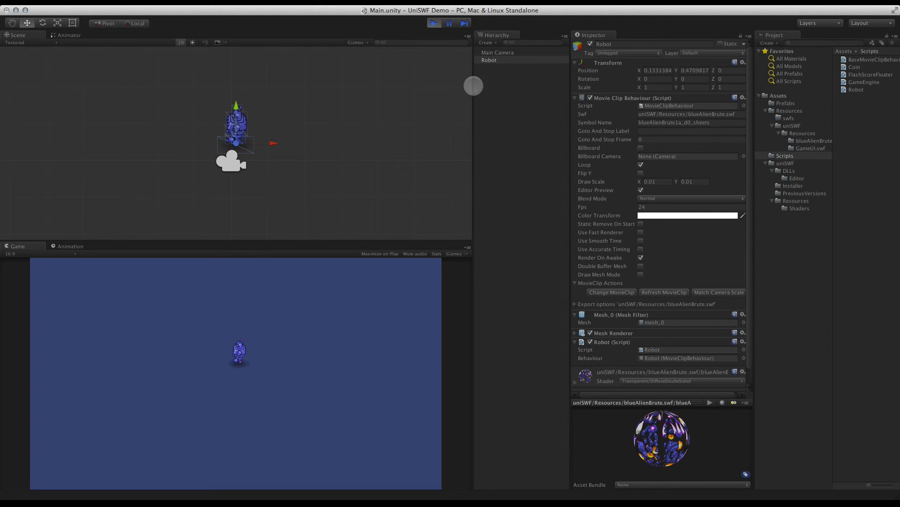
click(434, 23)
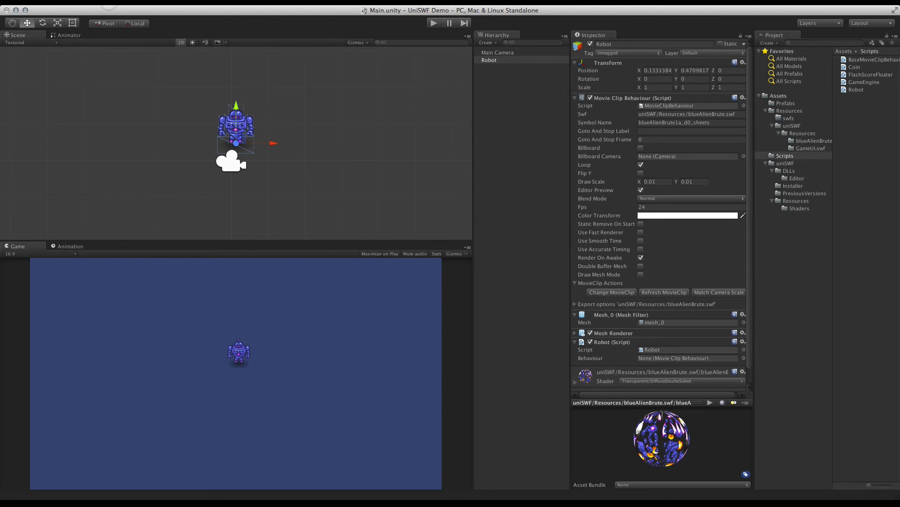
Switch to MonoDevelop and go from Robot.cs to its base class BaseMovieClipBehaviour.cs.
key(super+Tab)
key(super+Tab)
key(super+Tab)
key(super+Tab)
key(super+Tab)
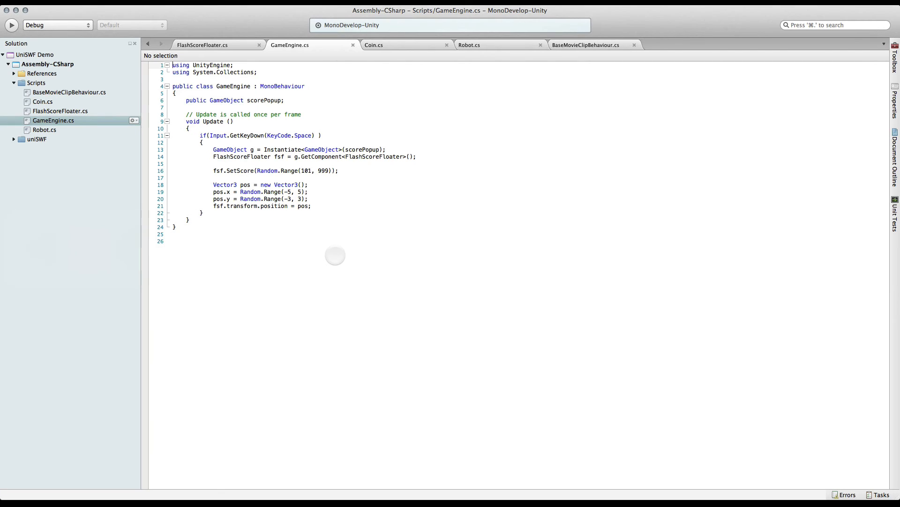
click(502, 44)
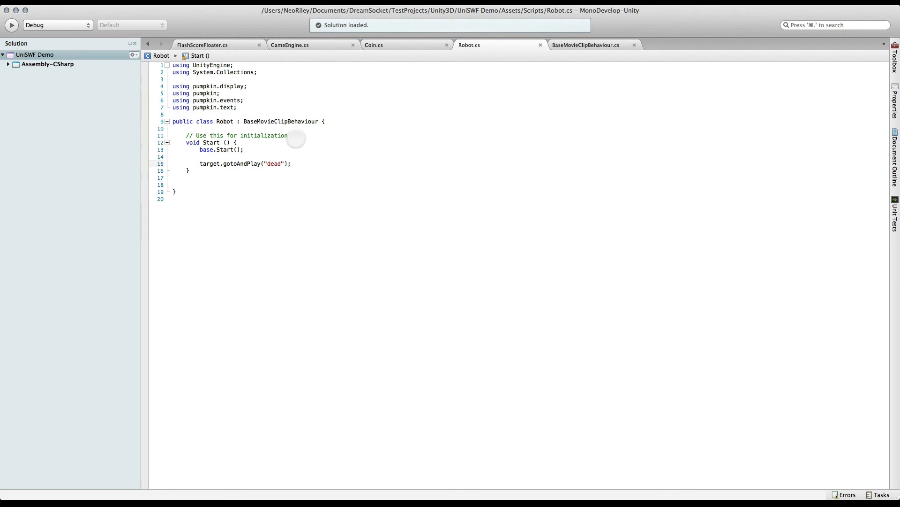
double_click(272, 122)
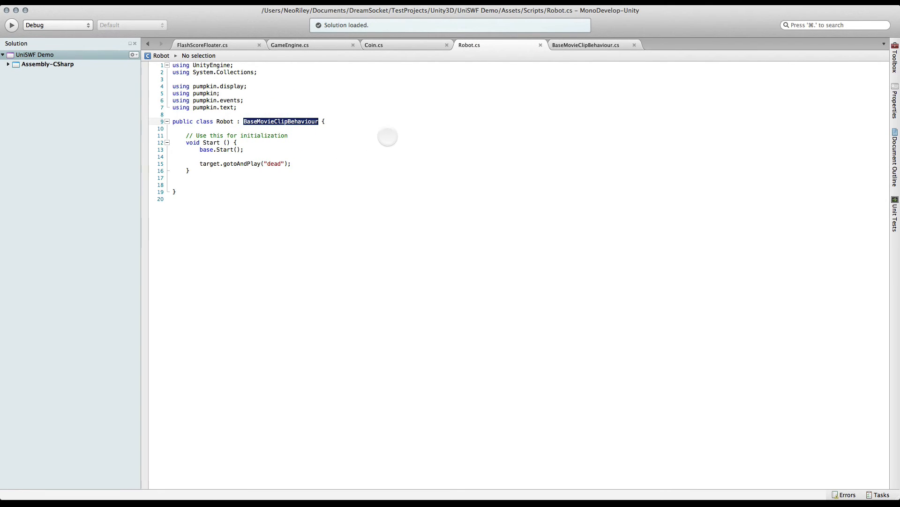
click(585, 46)
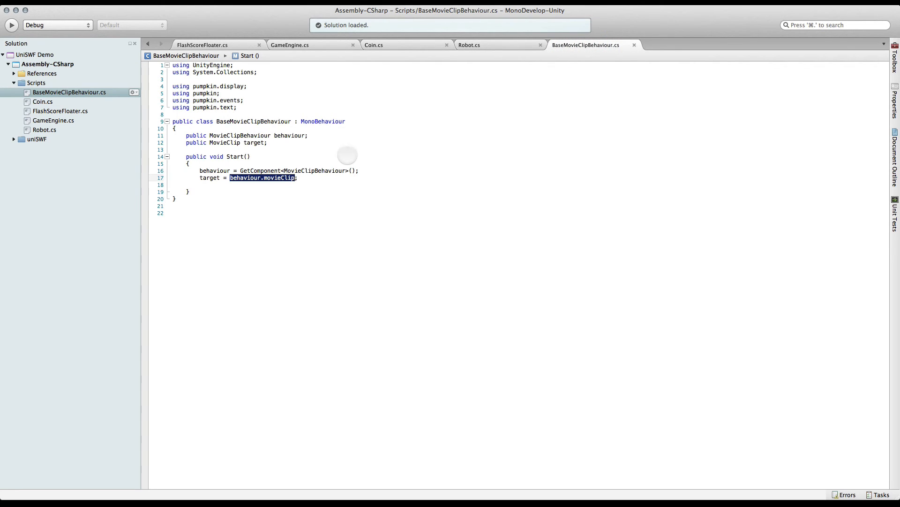
Review BaseMovieClipBehaviour: MonoBehaviour base, GetComponent of MovieClipBehaviour, and the target movieClip field.
double_click(326, 122)
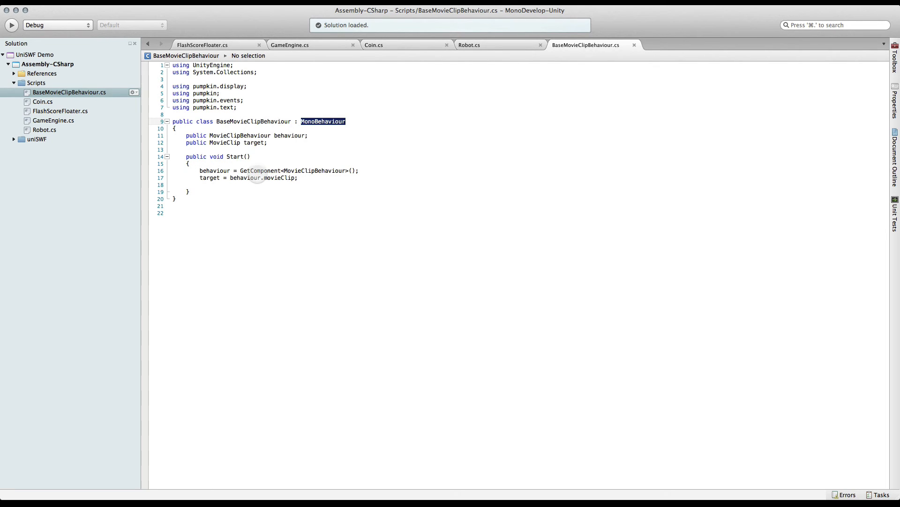
double_click(259, 171)
click(321, 171)
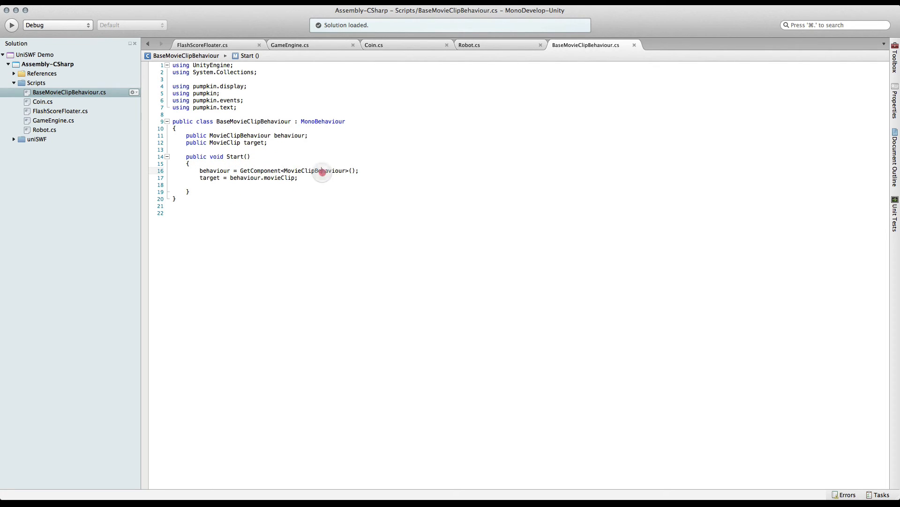
double_click(322, 171)
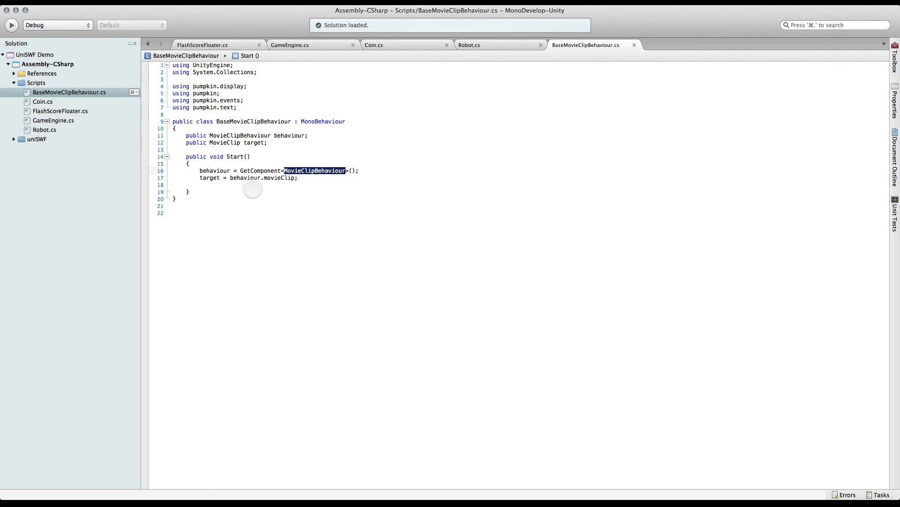
double_click(209, 178)
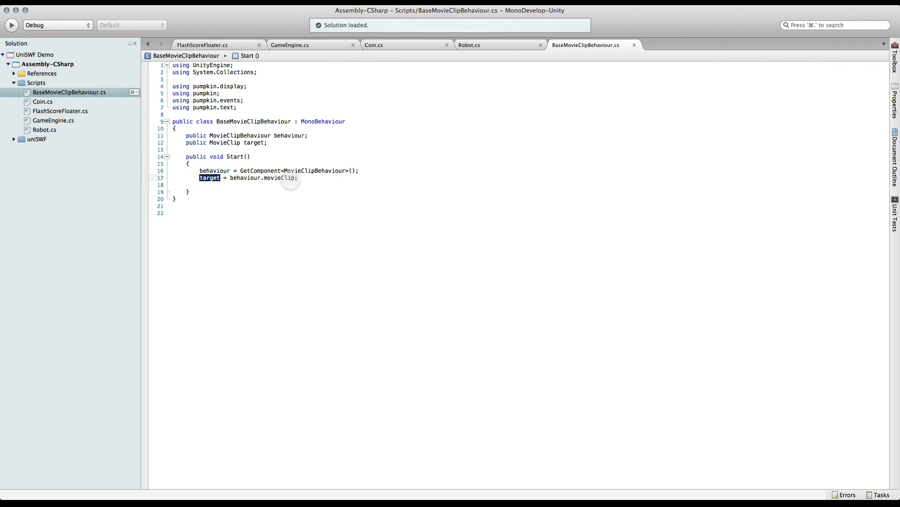
double_click(280, 178)
Glance at the Unity editor, then return to the code editor.
key(super+Tab)
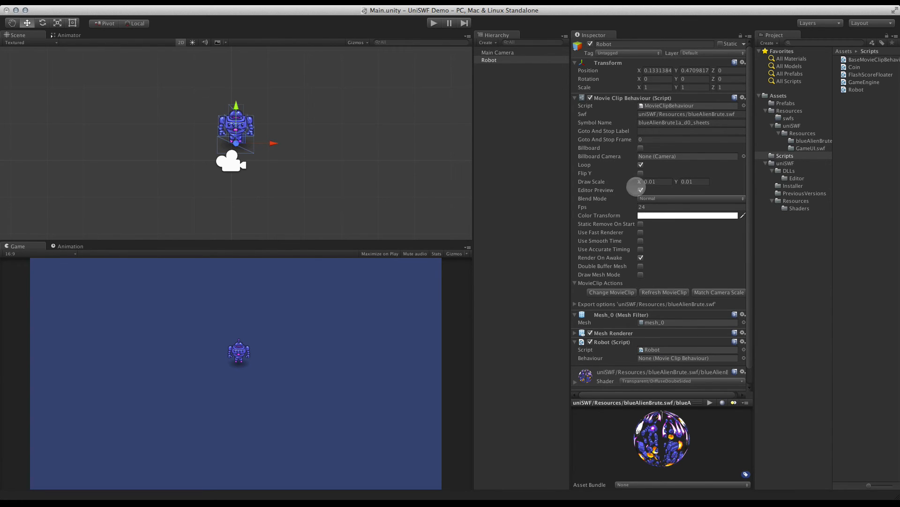
key(super+Tab)
key(super+Tab)
key(super+Tab)
key(super+shift+Tab)
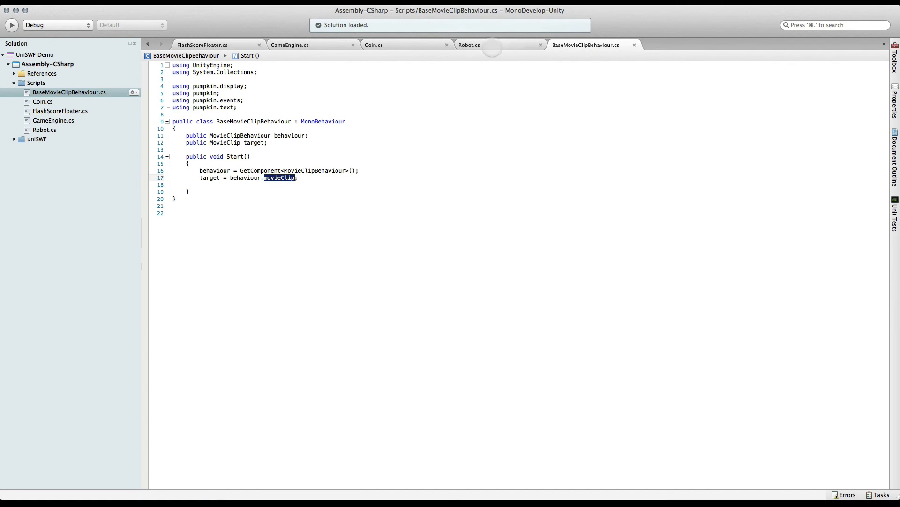
Reopen Robot.cs and point out its BaseMovieClipBehaviour base and the target field.
click(493, 45)
click(336, 120)
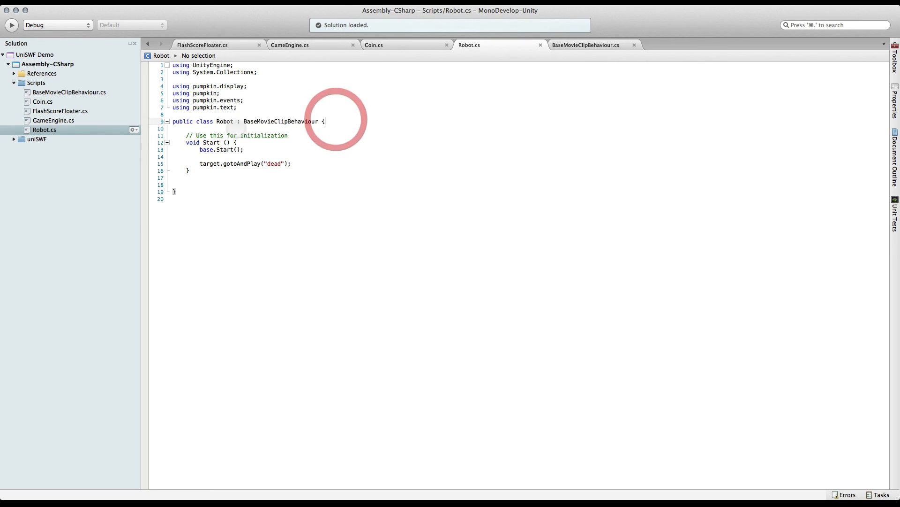
double_click(278, 121)
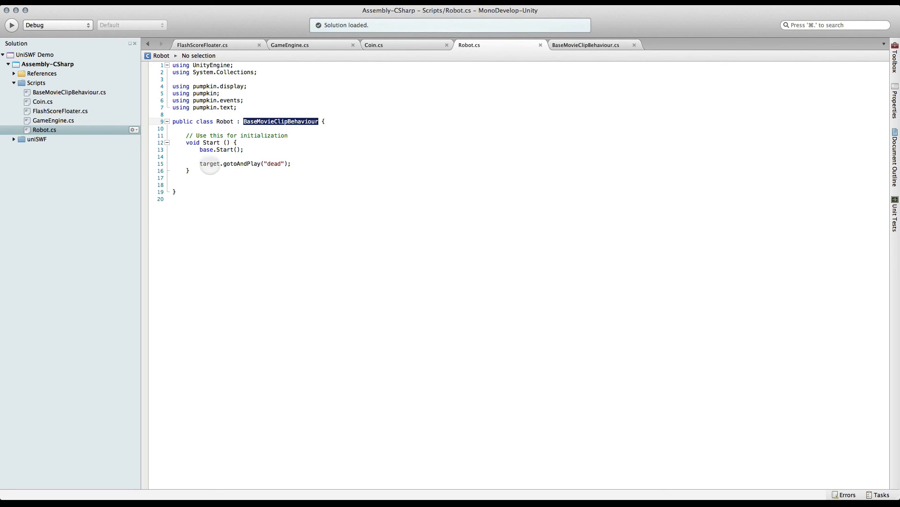
double_click(210, 163)
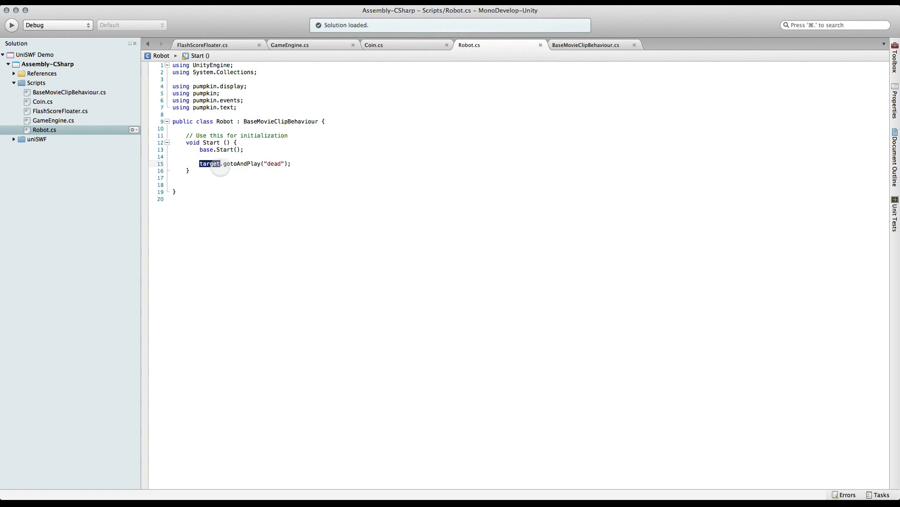
Highlight the target.gotoAndPlay("dead") call on line 15, then deselect it.
double_click(242, 163)
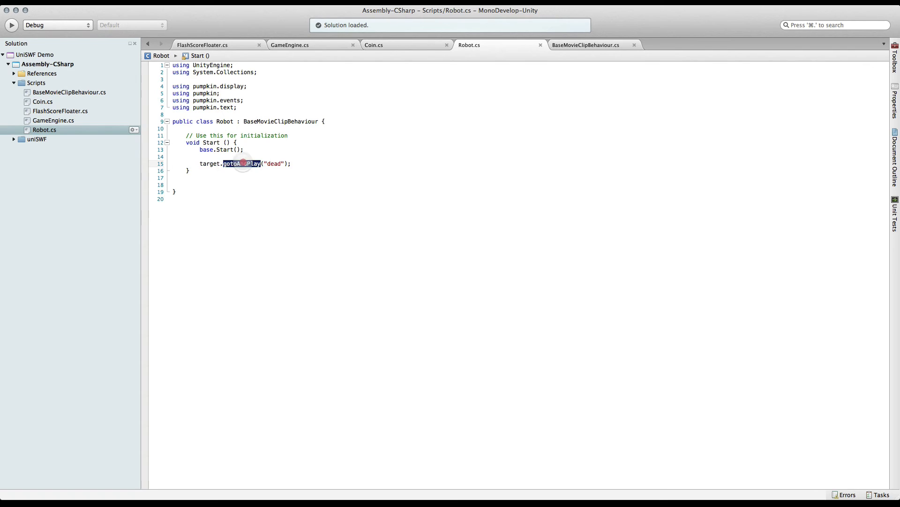
double_click(275, 163)
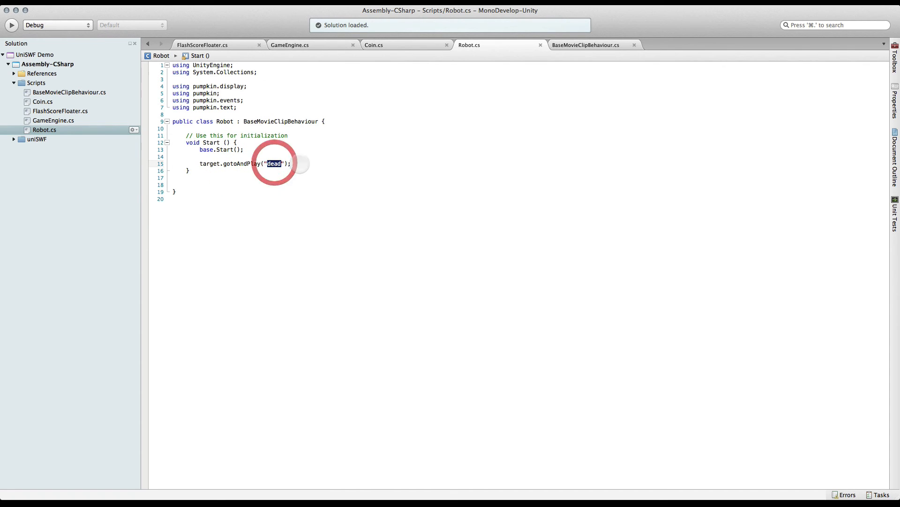
click(300, 164)
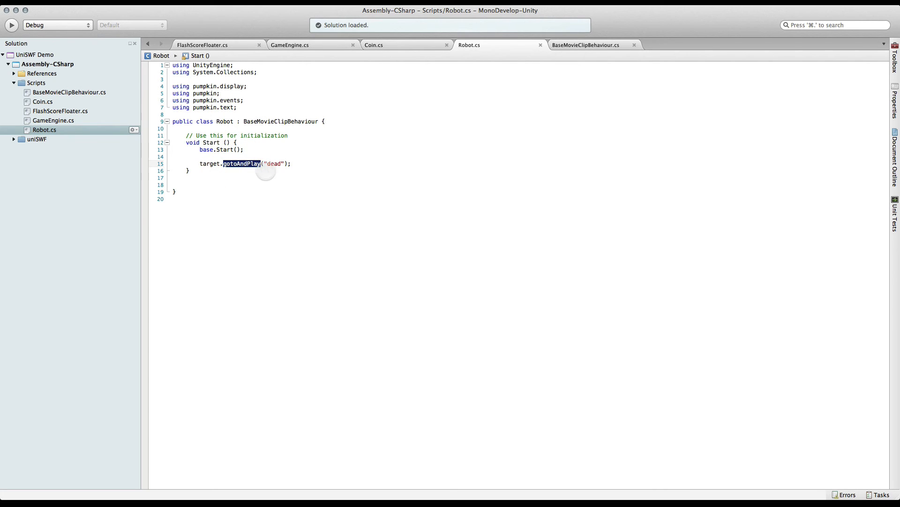
click(293, 164)
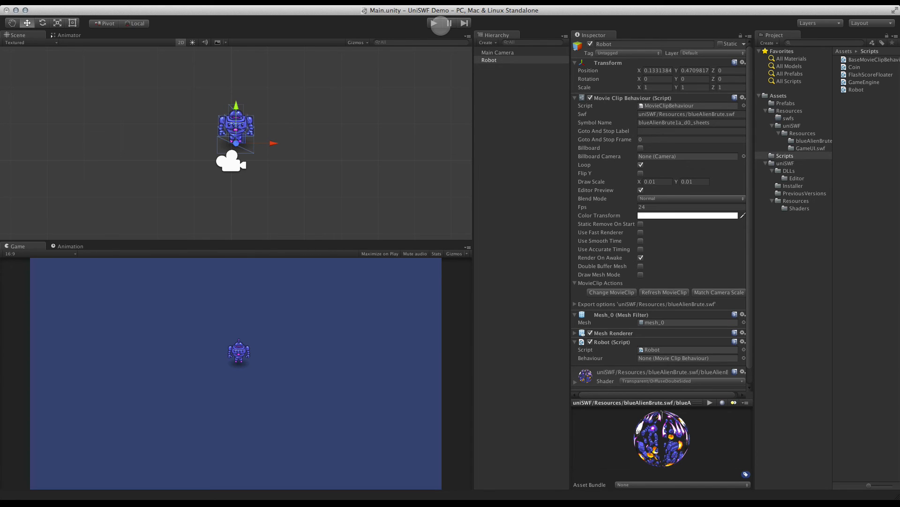
click(433, 23)
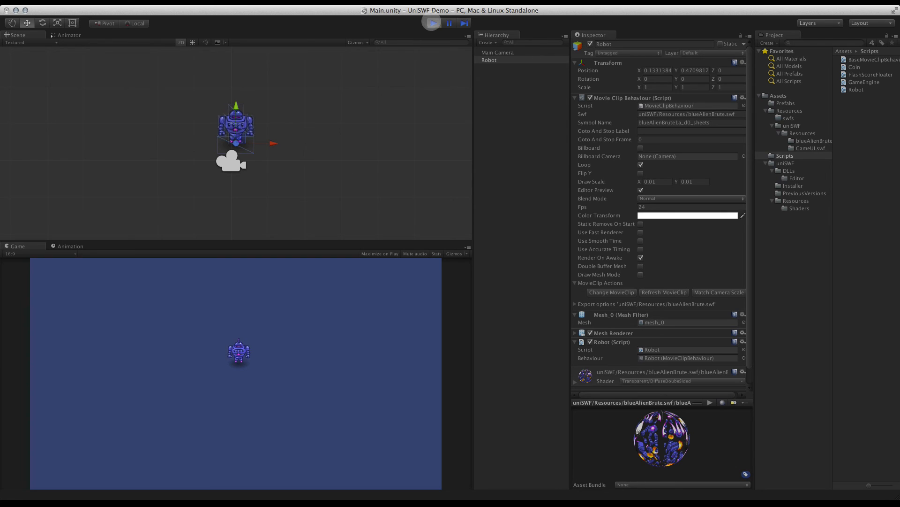
click(434, 23)
click(433, 24)
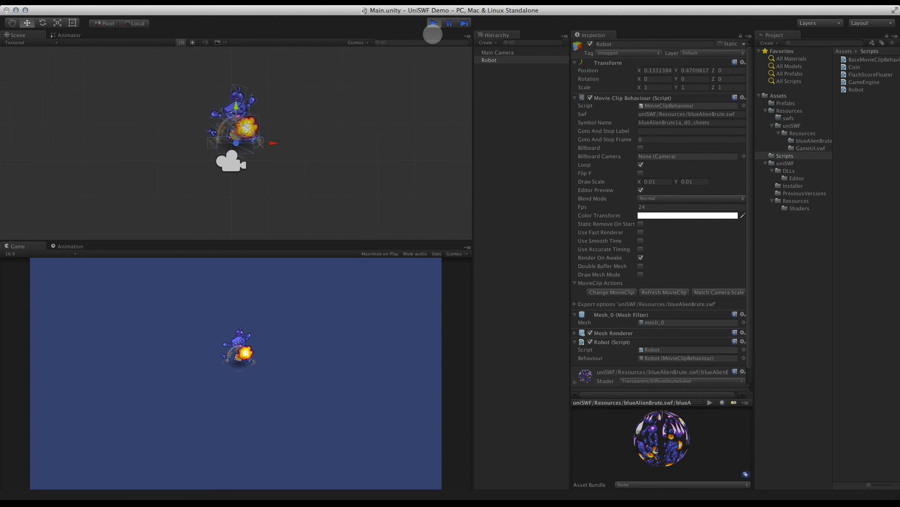
click(434, 23)
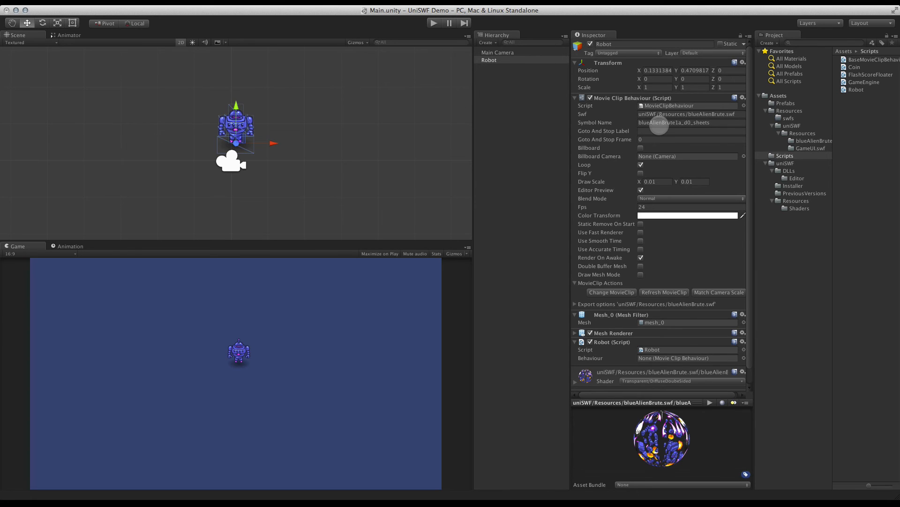
click(650, 131)
text(idle)
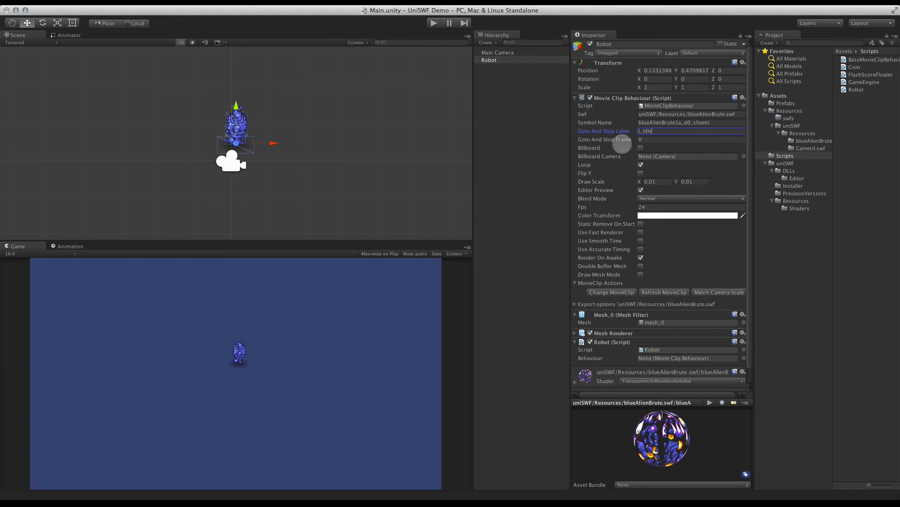
click(670, 80)
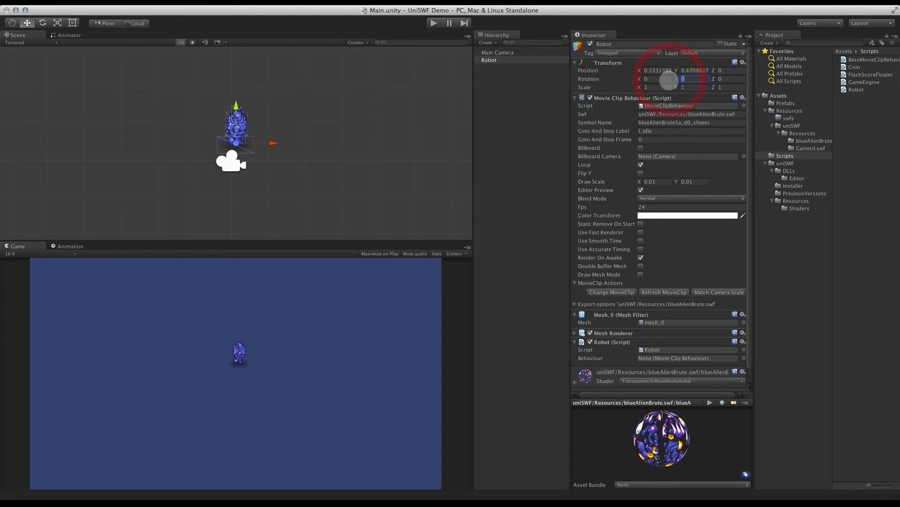
text(1580)
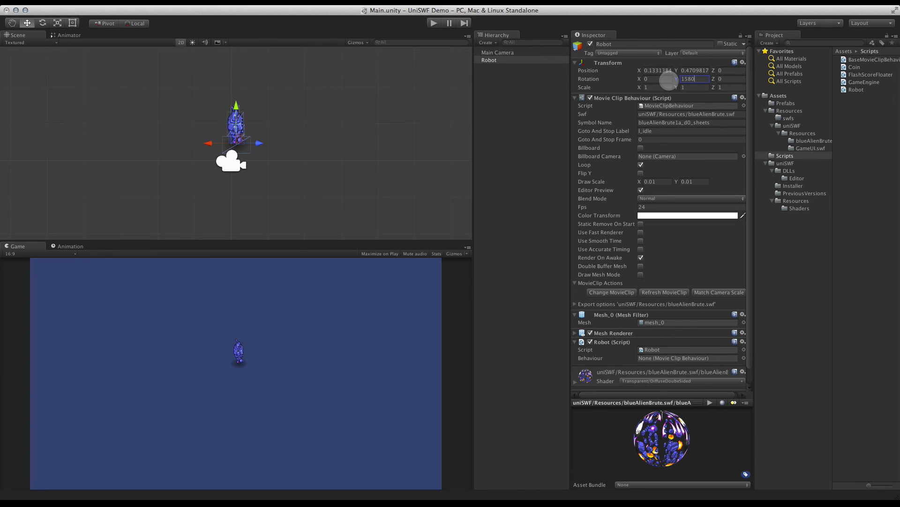
key(BackSpace)
key(BackSpace)
text(80)
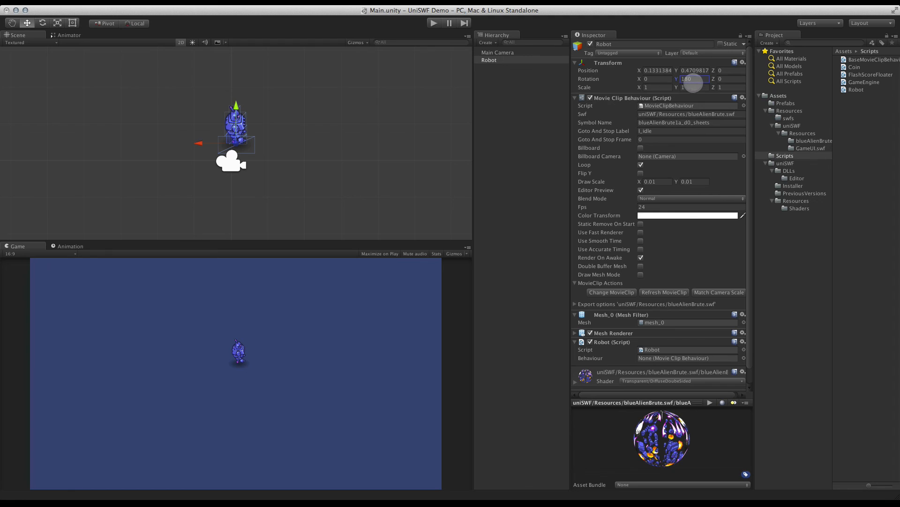
click(684, 78)
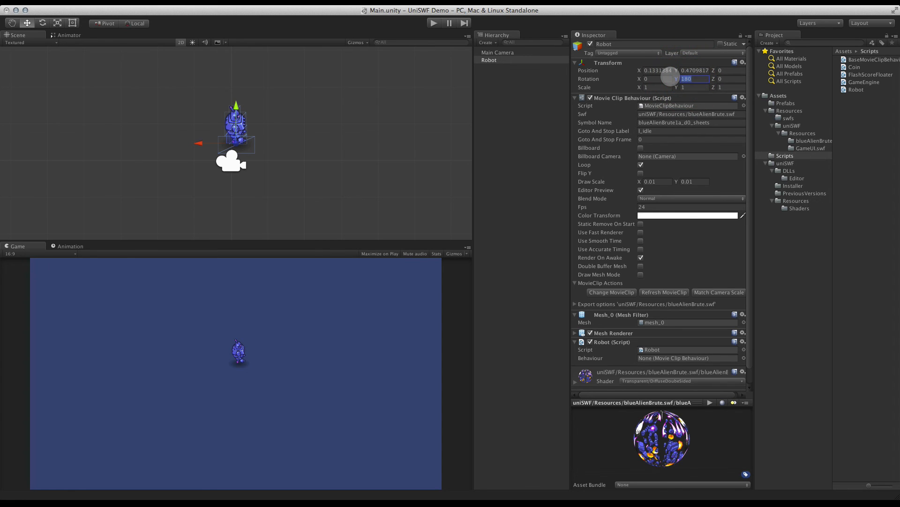
text(0)
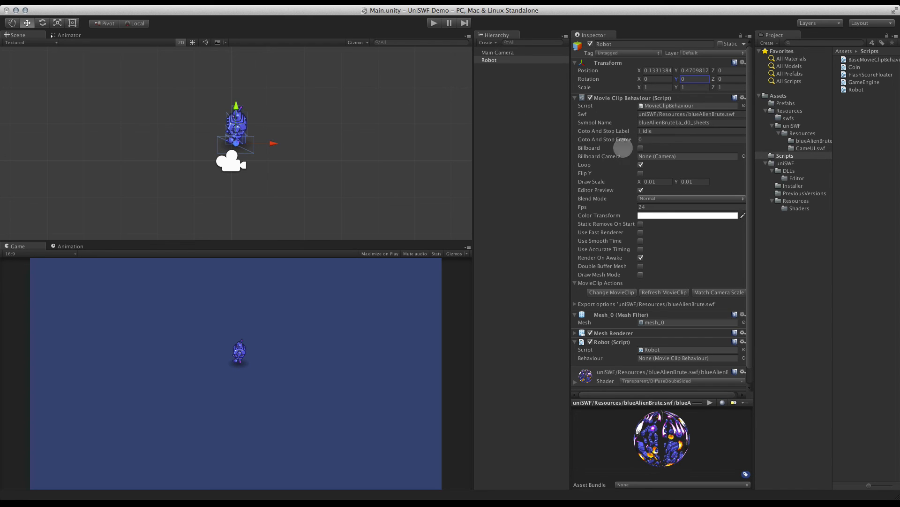
click(630, 131)
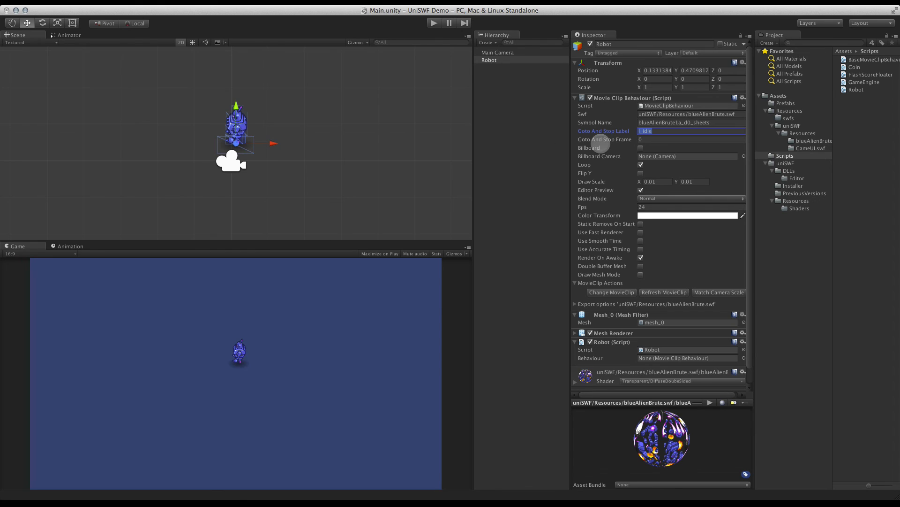
key(BackSpace)
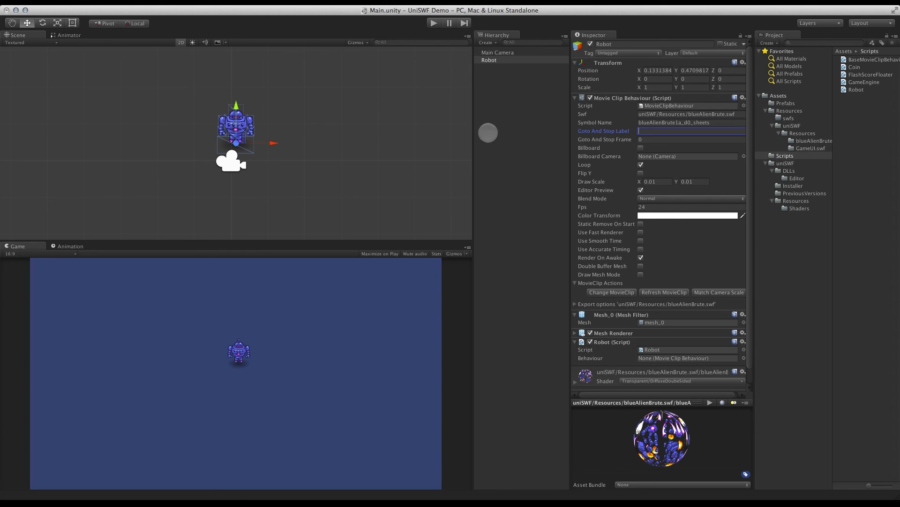
View the blueAlienBrute 512x512 sprite-sheet texture enlarged, then reselect the Robot object.
click(809, 140)
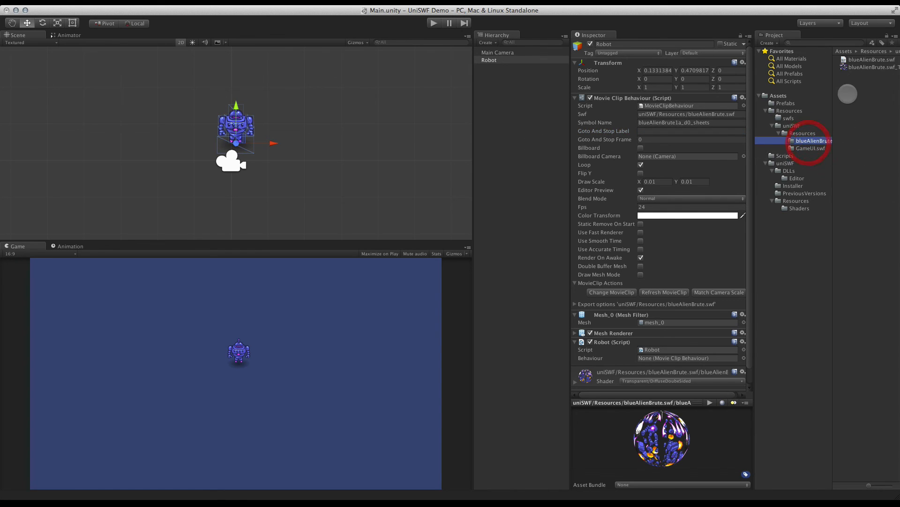
click(860, 67)
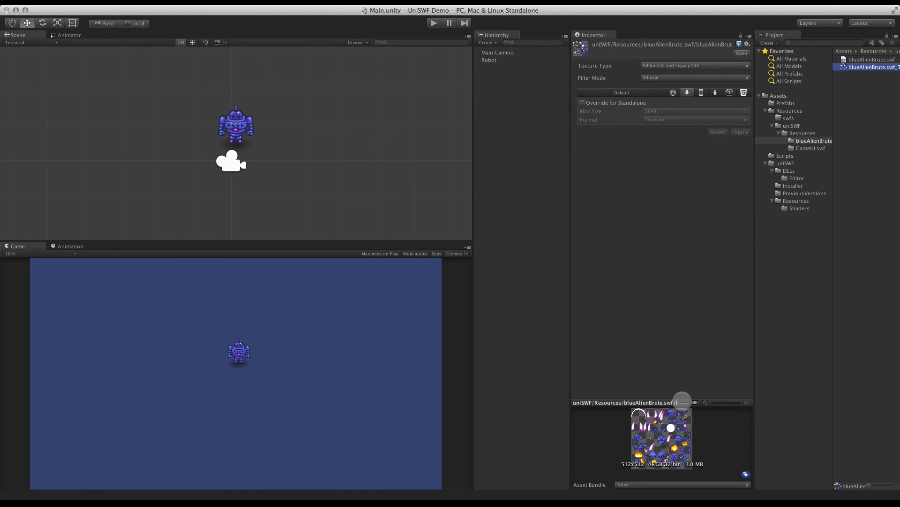
drag(677, 403, 674, 257)
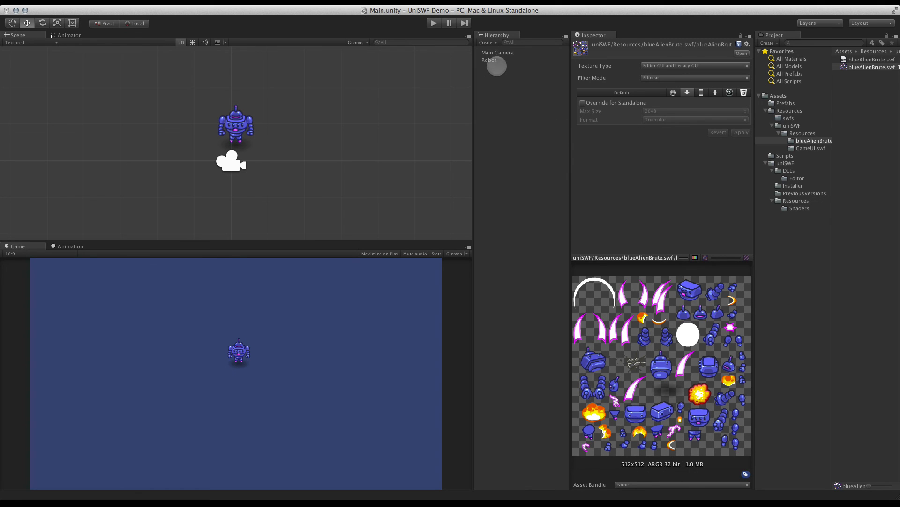
click(495, 61)
scroll(696, 223, down, 5)
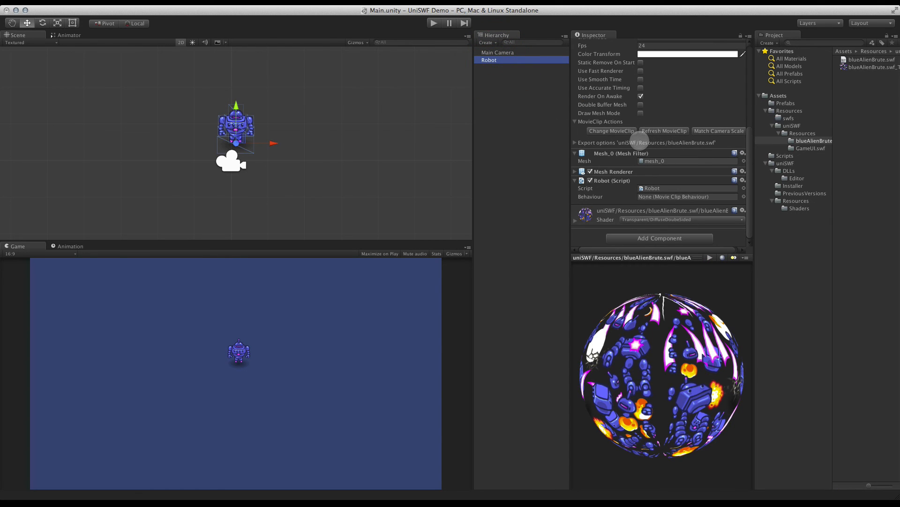
Set the blueAlienBrute export texture size to 1024 and re-export the sprite sheet.
click(575, 143)
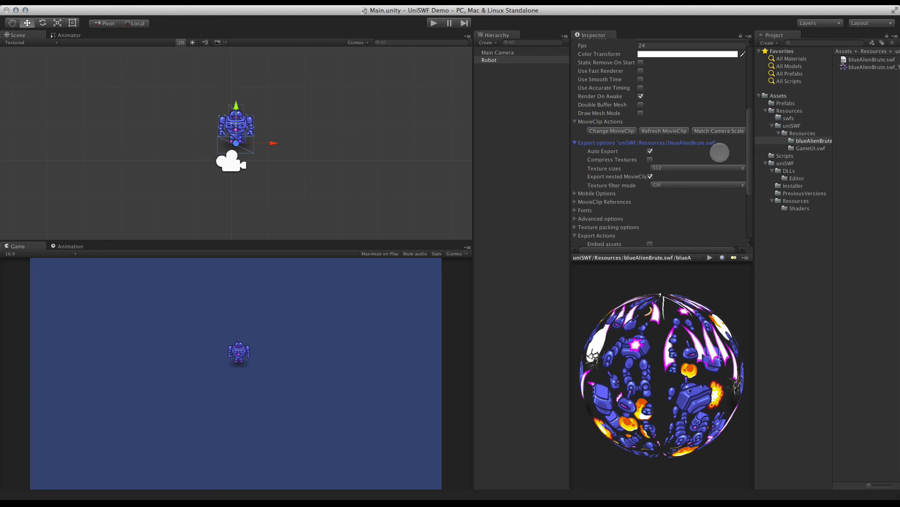
scroll(683, 338, up, 2)
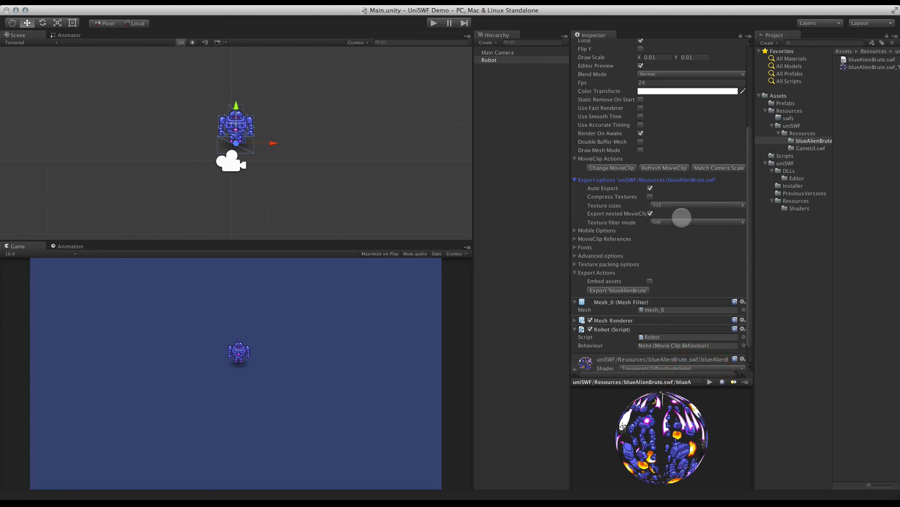
scroll(679, 215, up, 2)
scroll(644, 204, down, 1)
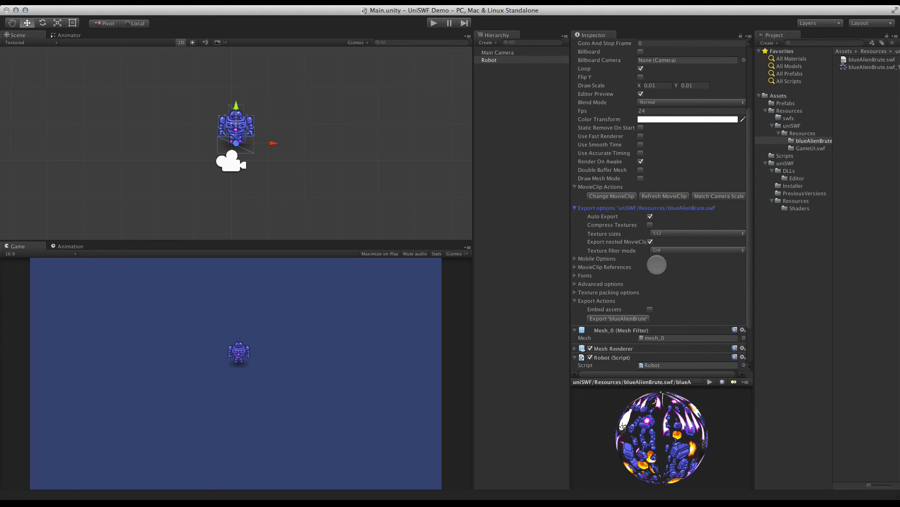
click(667, 234)
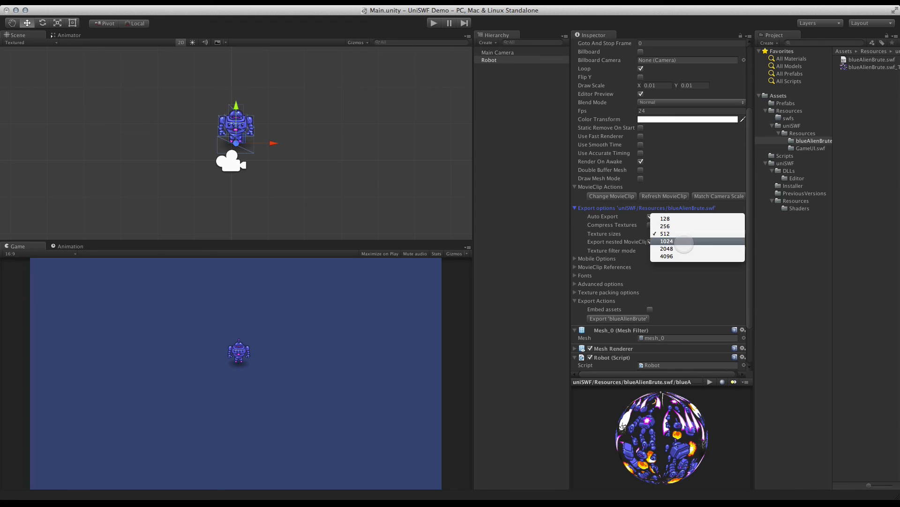
click(684, 242)
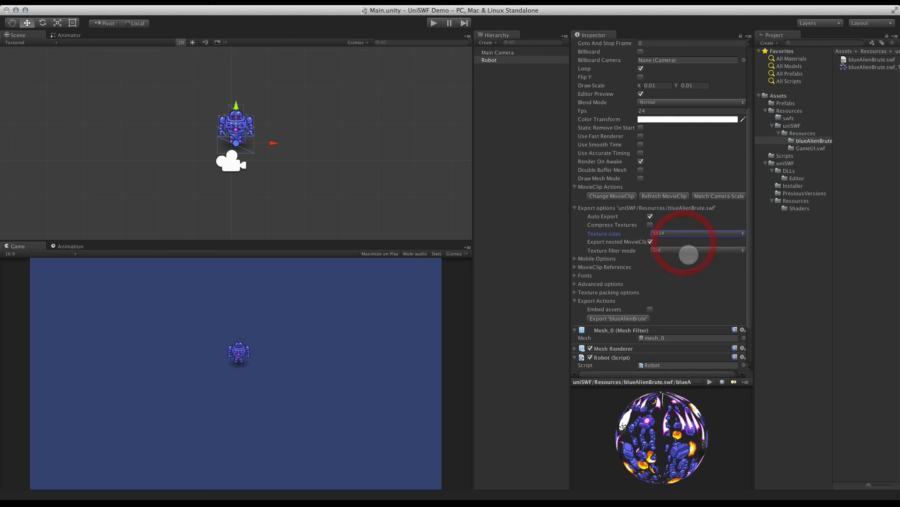
click(619, 318)
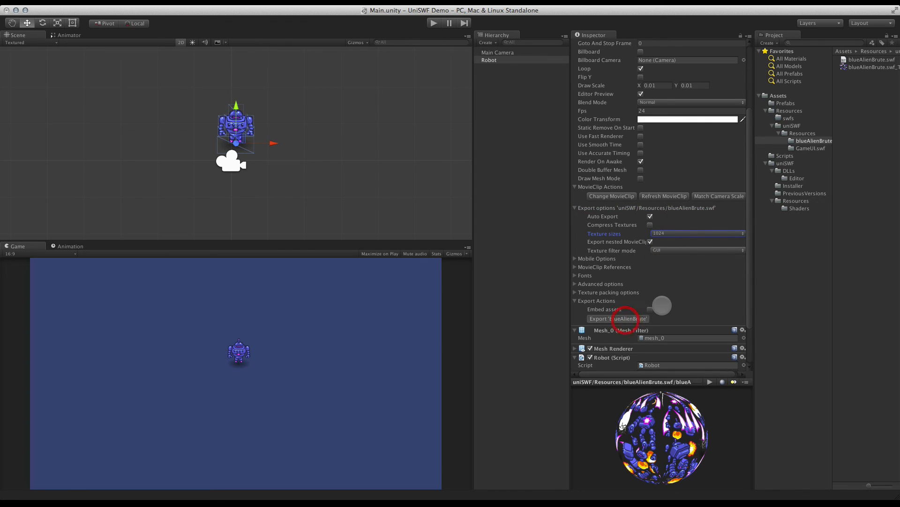